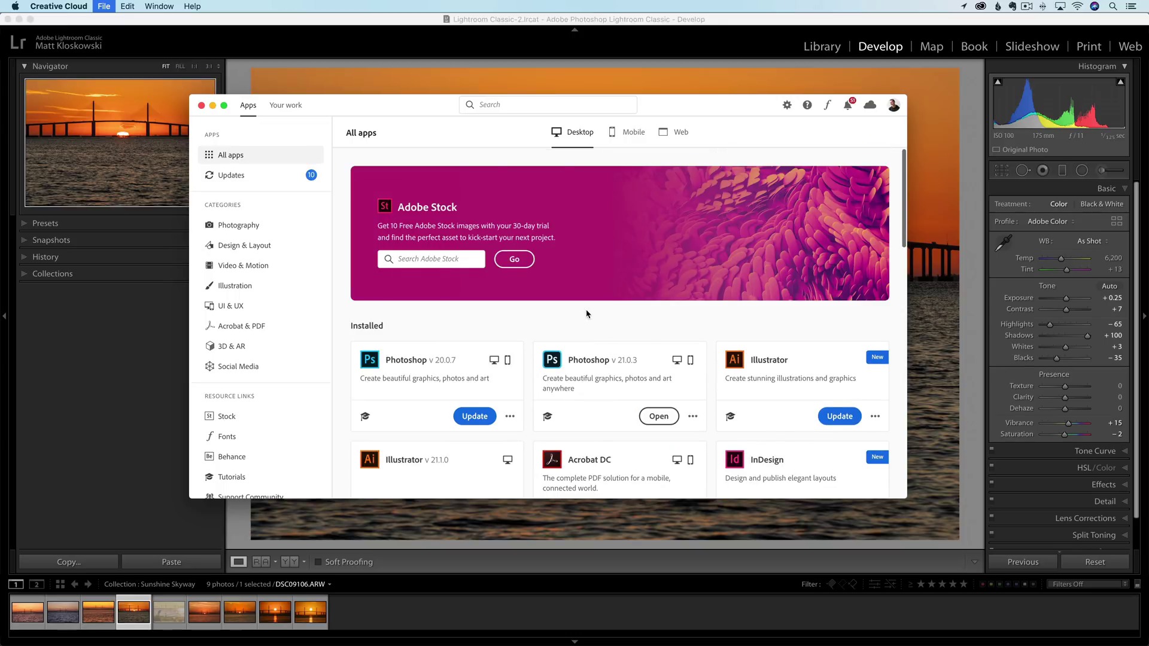
# Find the Lightroom Classic 9.2 card in Creative Cloud's app list, then bring Lightroom Classic forward.
pyautogui.scroll(-5, 598, 269)
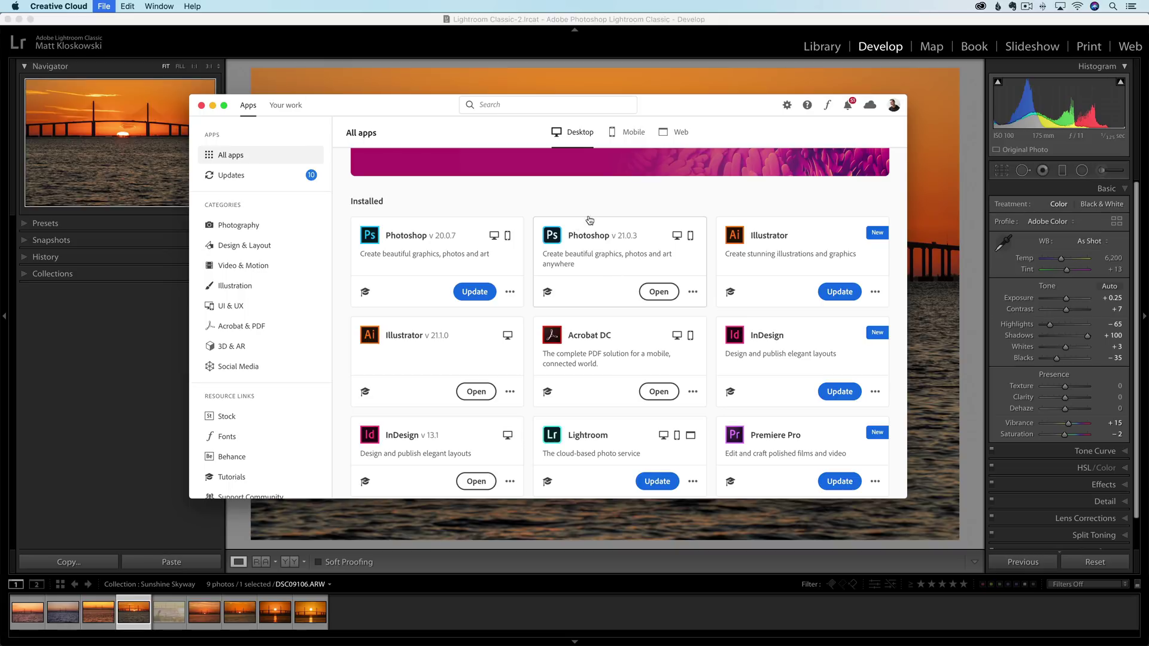
pyautogui.scroll(-7, 611, 293)
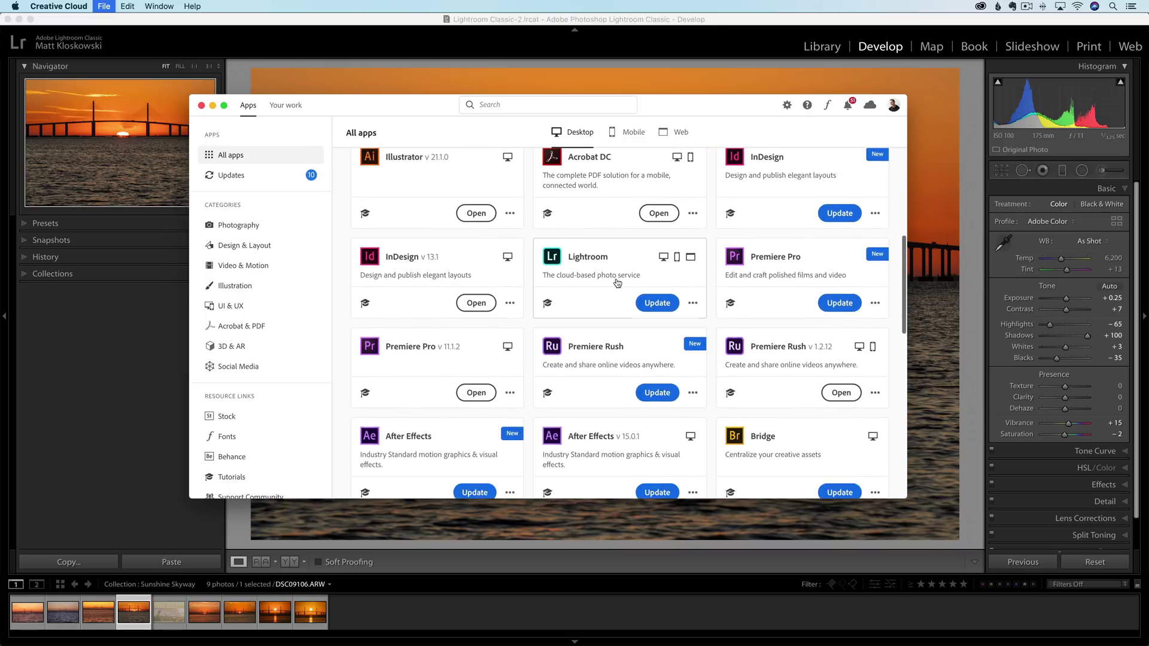
pyautogui.scroll(-9, 605, 305)
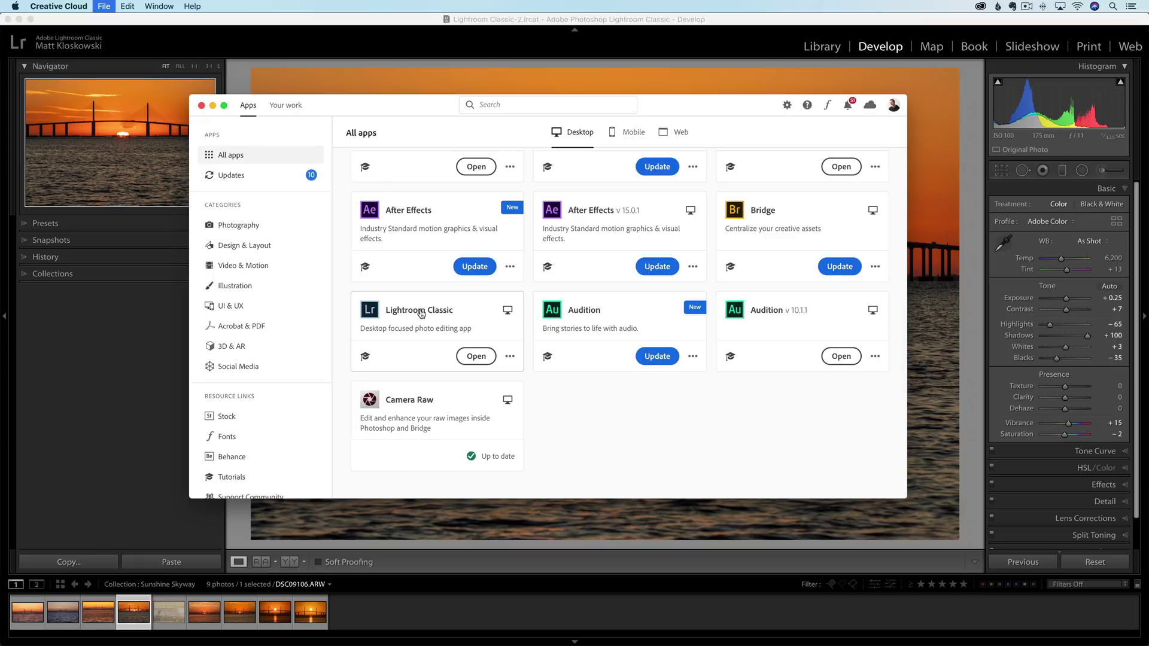
pyautogui.moveTo(421, 316)
pyautogui.press('super+Tab')
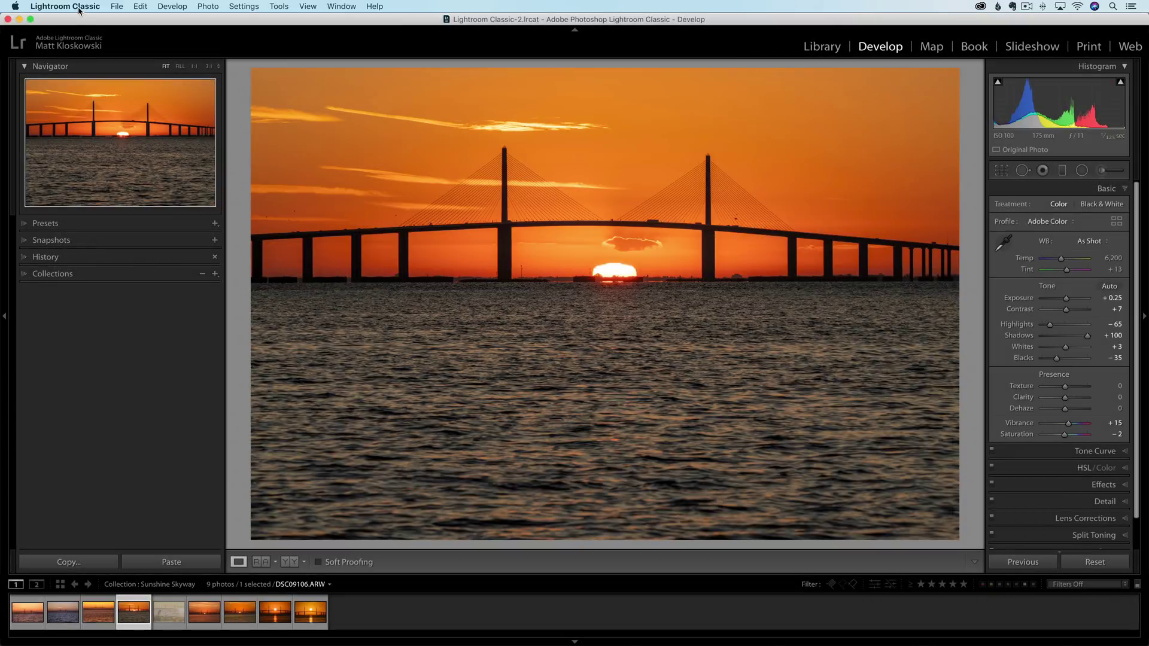
# In Preferences' Presets tab, turn off camera-model-specific raw defaults, leaving Master on Adobe Default.
pyautogui.click(65, 6)
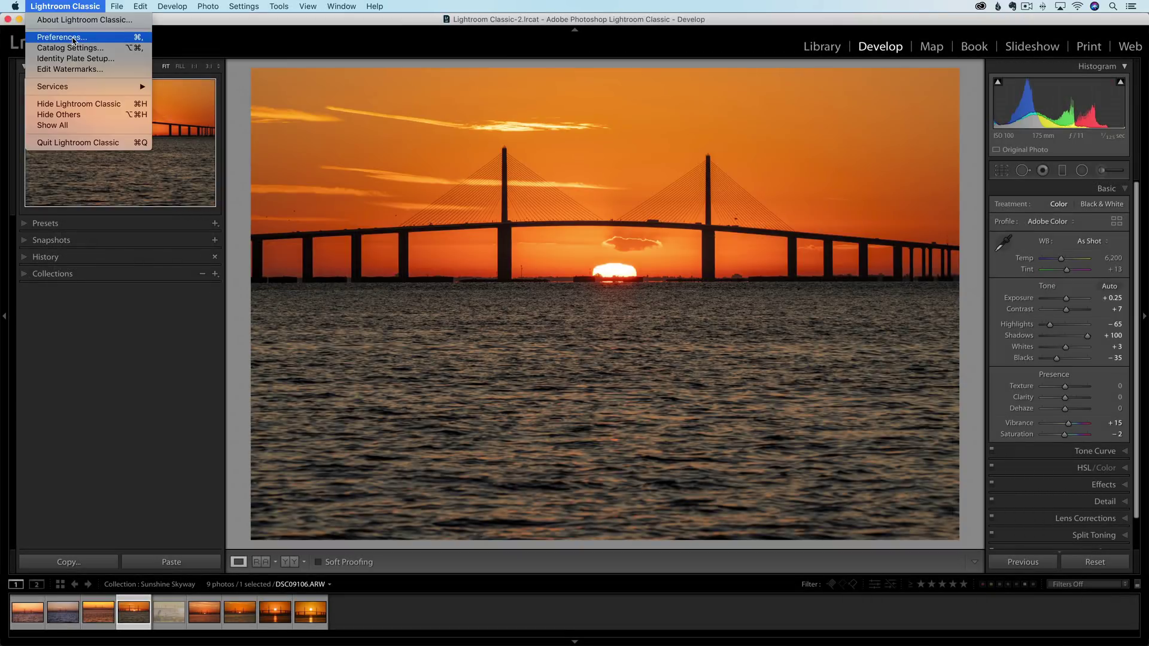
pyautogui.click(74, 38)
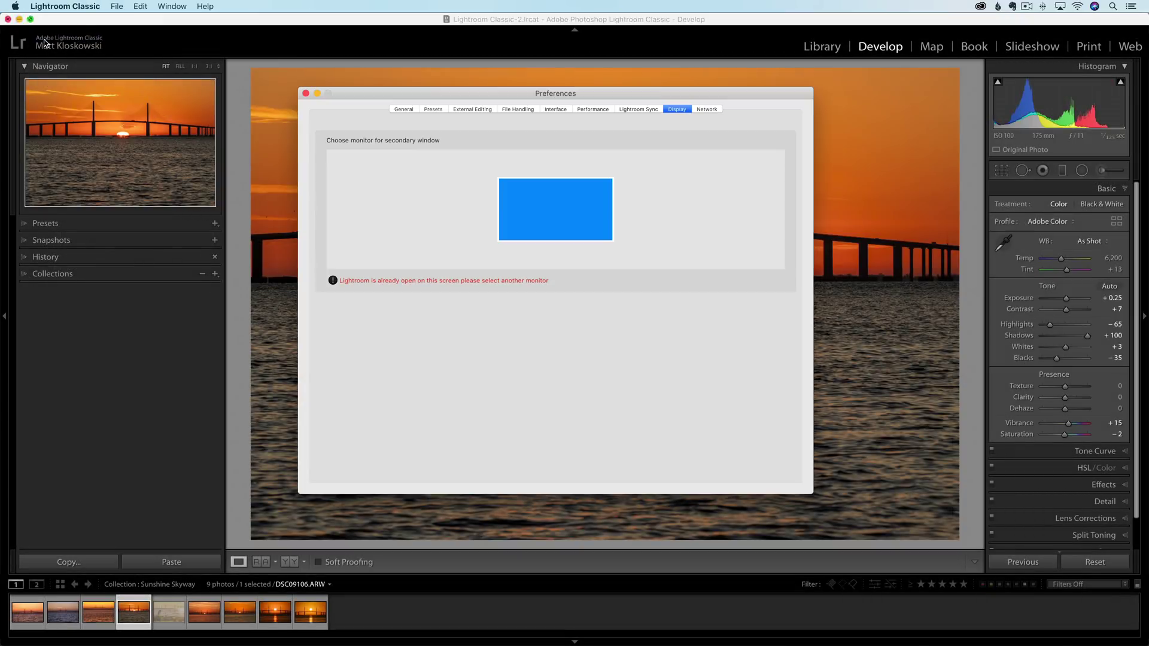
pyautogui.click(435, 111)
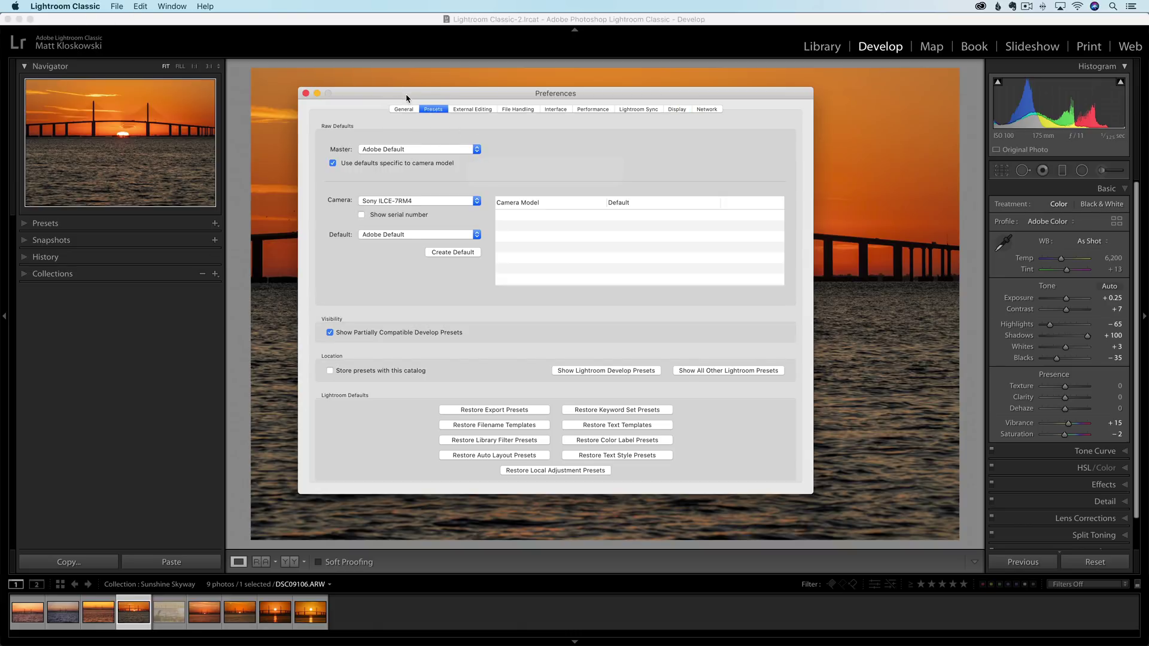
pyautogui.click(345, 164)
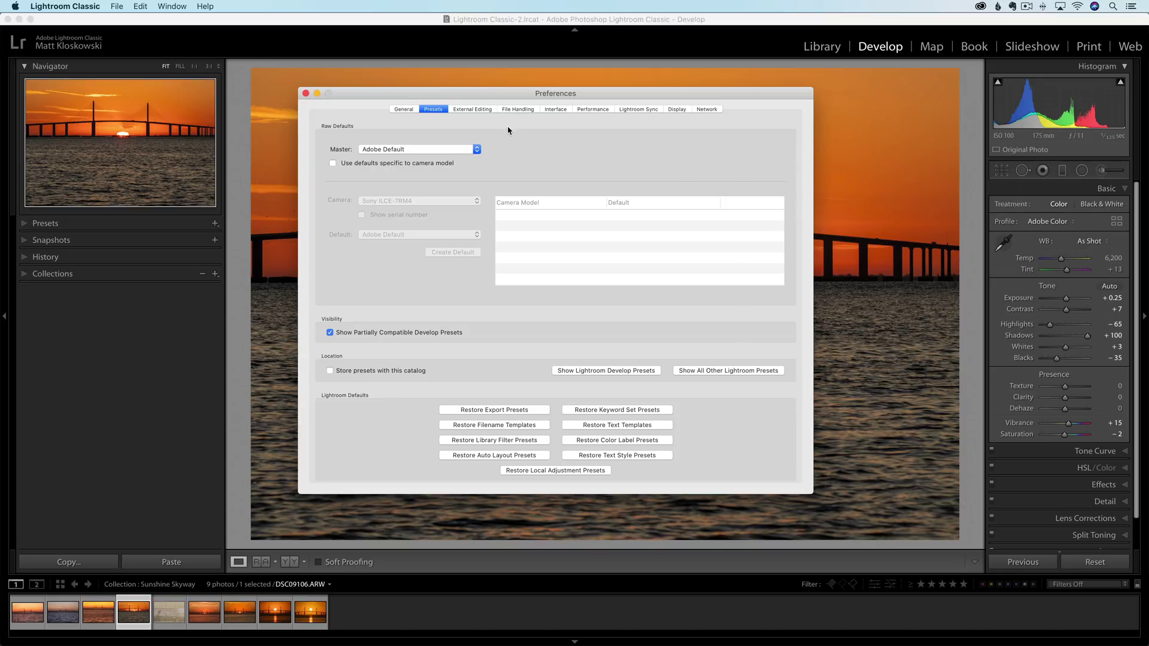
pyautogui.click(464, 149)
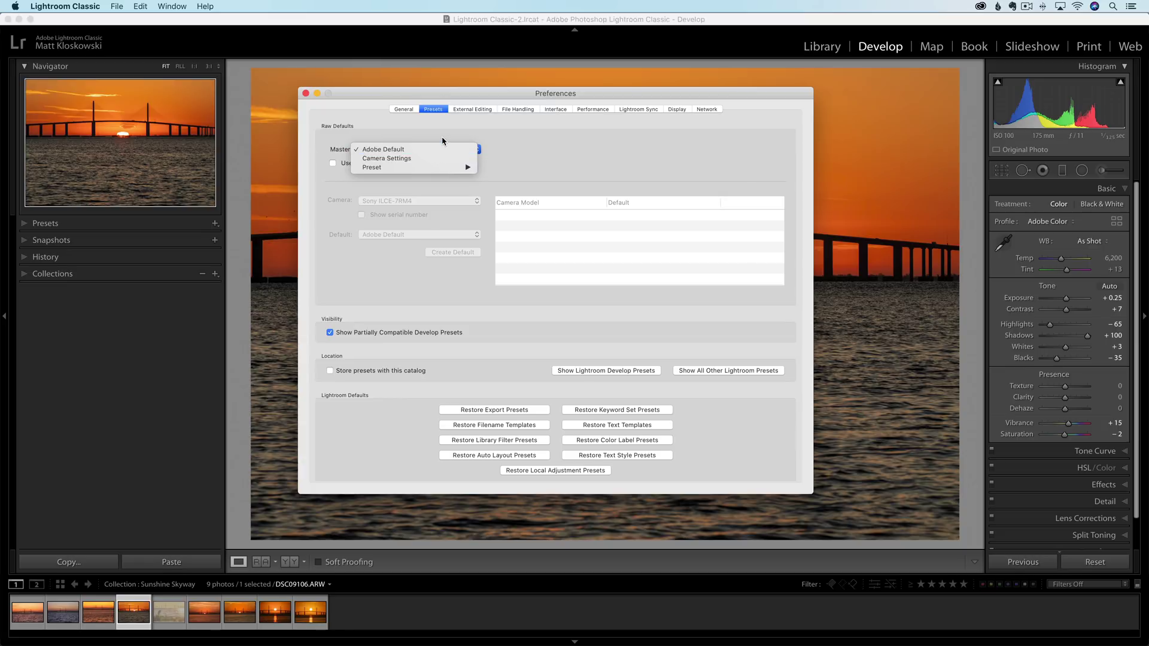
pyautogui.click(443, 144)
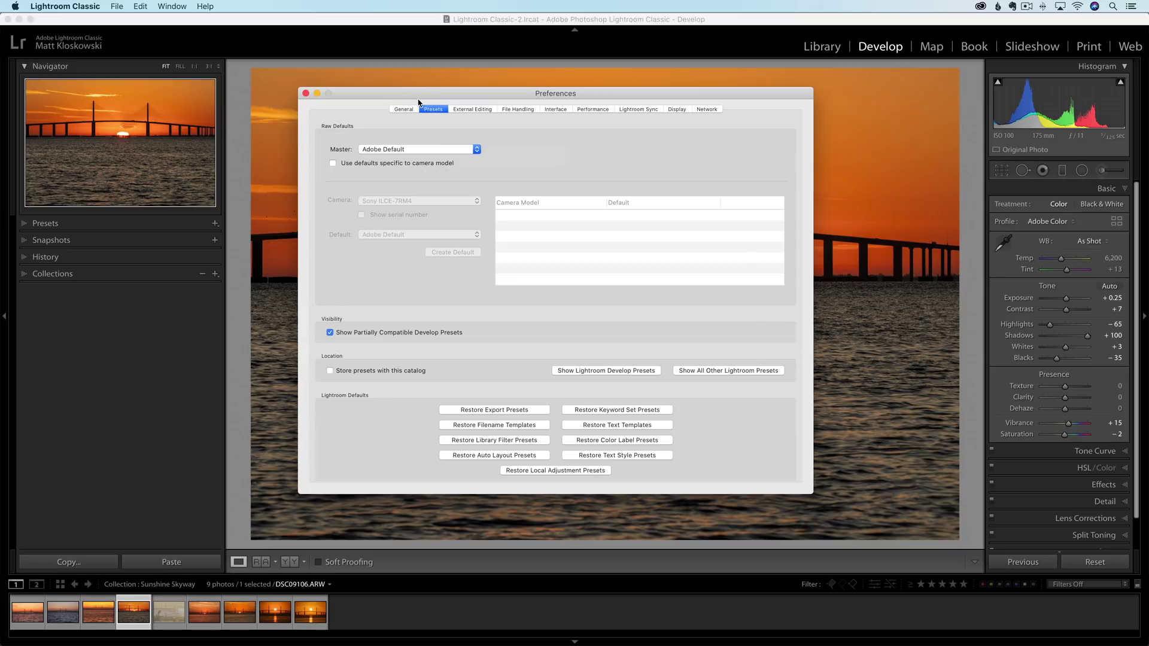
pyautogui.click(404, 151)
pyautogui.moveTo(400, 168)
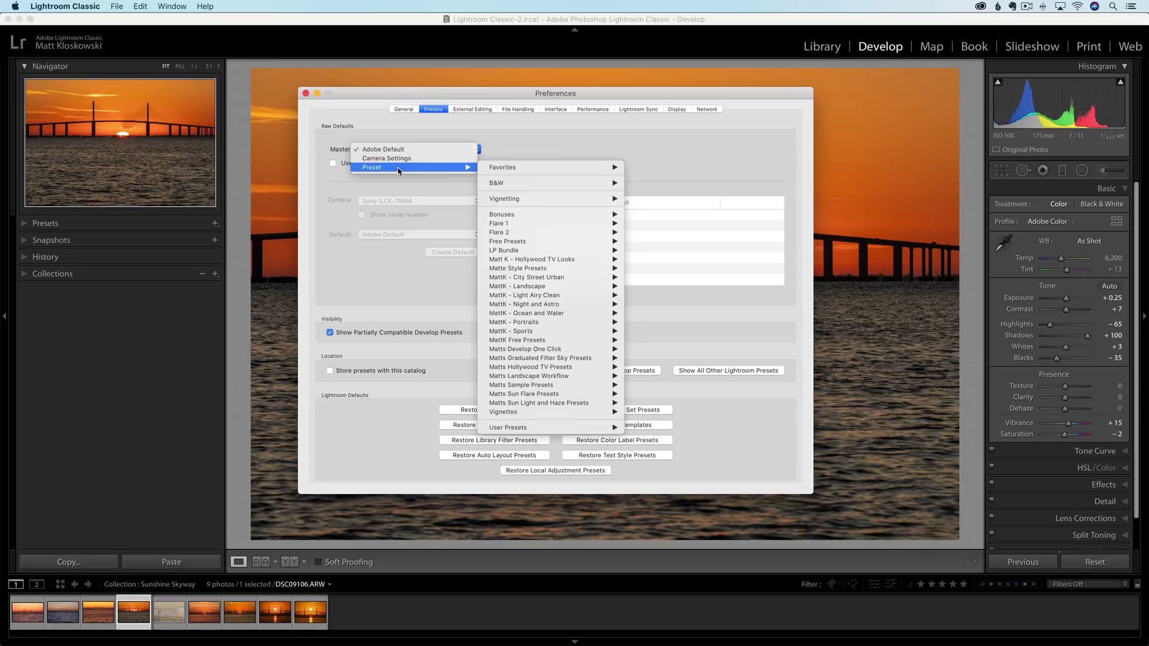
pyautogui.click(511, 139)
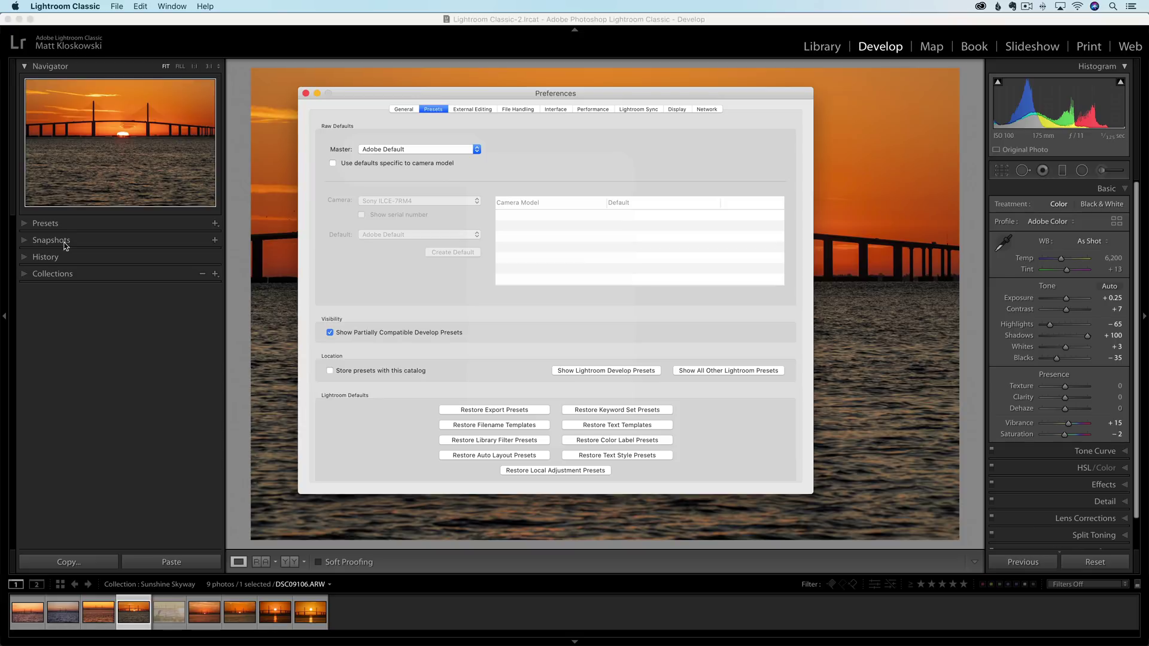
pyautogui.click(410, 149)
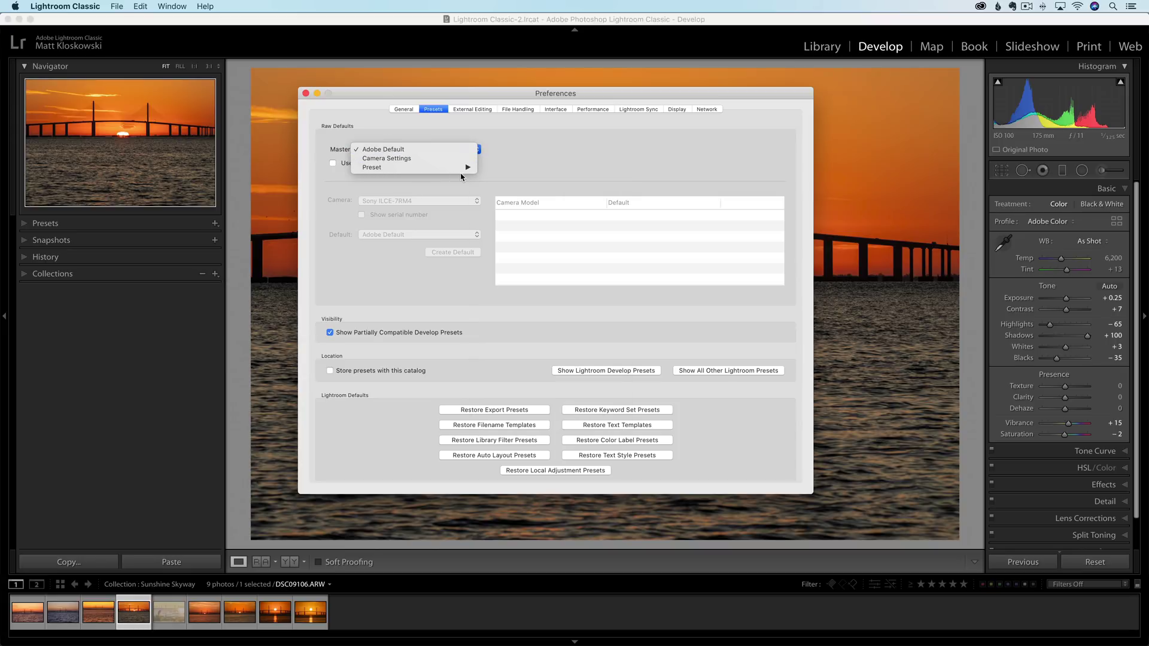
pyautogui.click(516, 142)
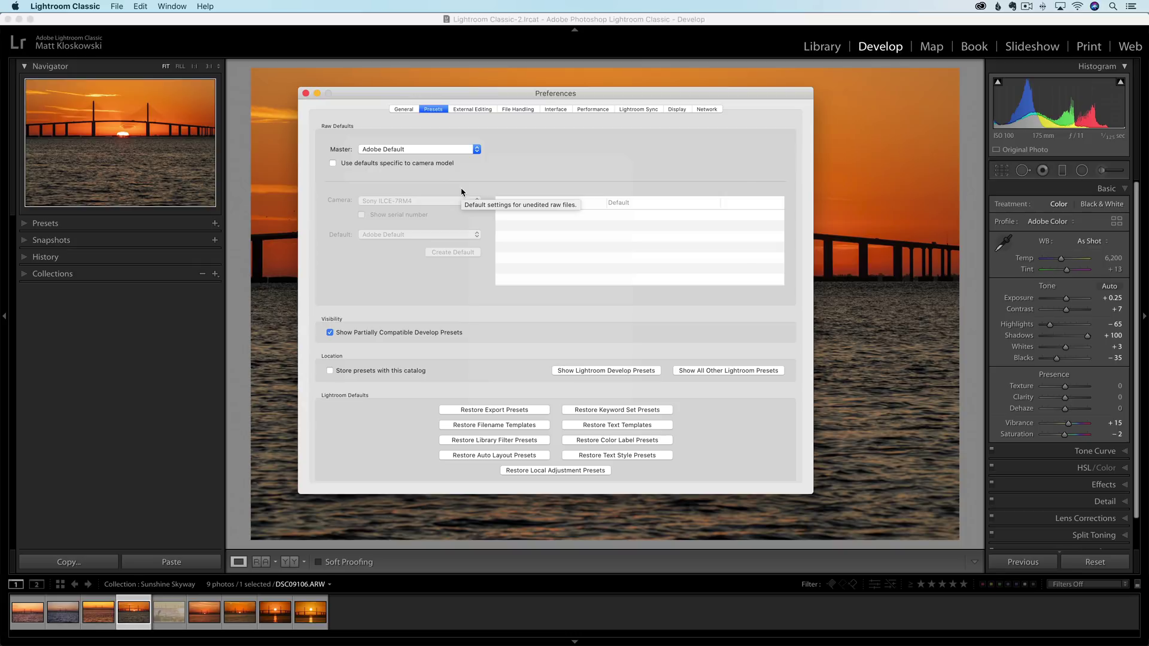
pyautogui.click(358, 165)
pyautogui.click(414, 201)
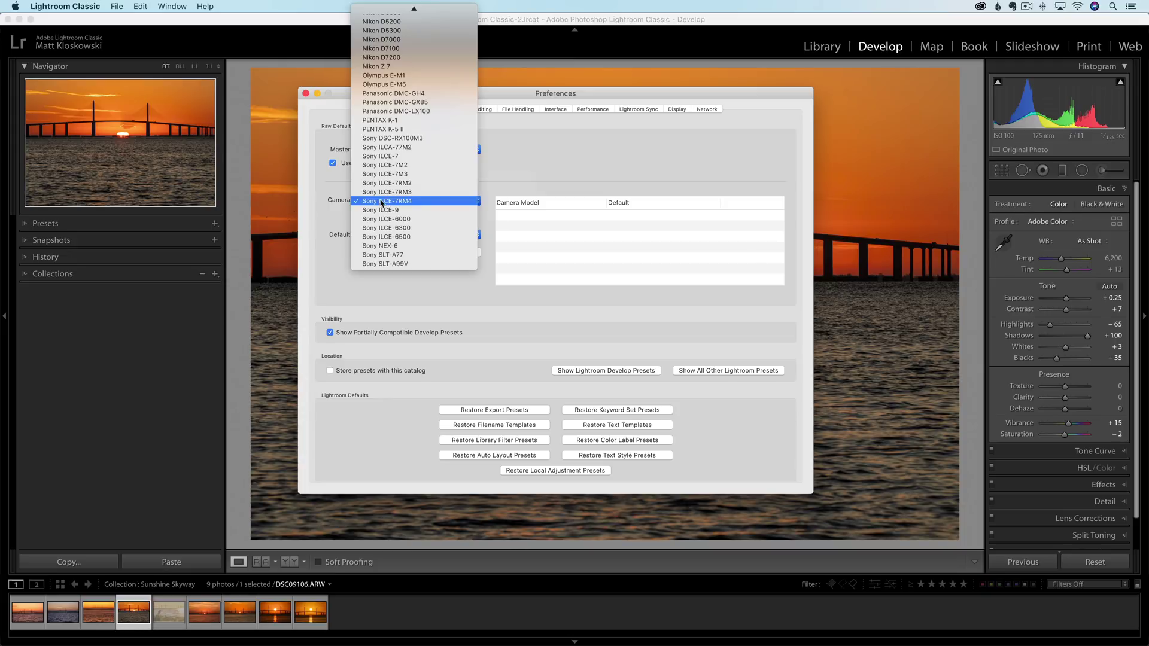
pyautogui.click(381, 203)
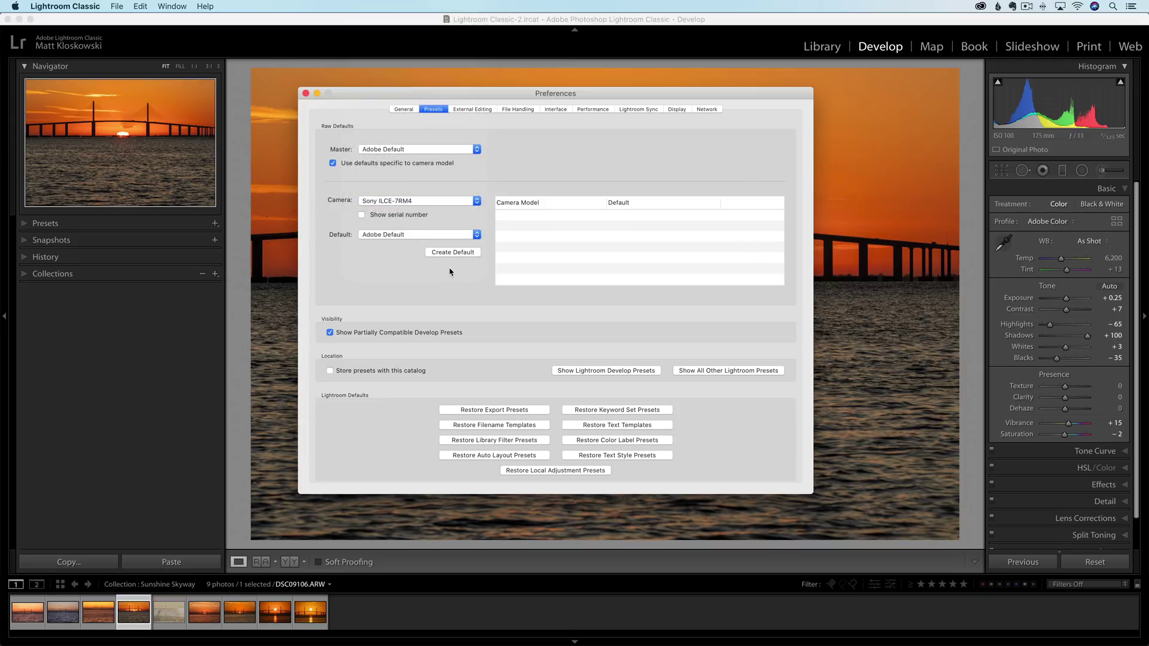
pyautogui.click(427, 204)
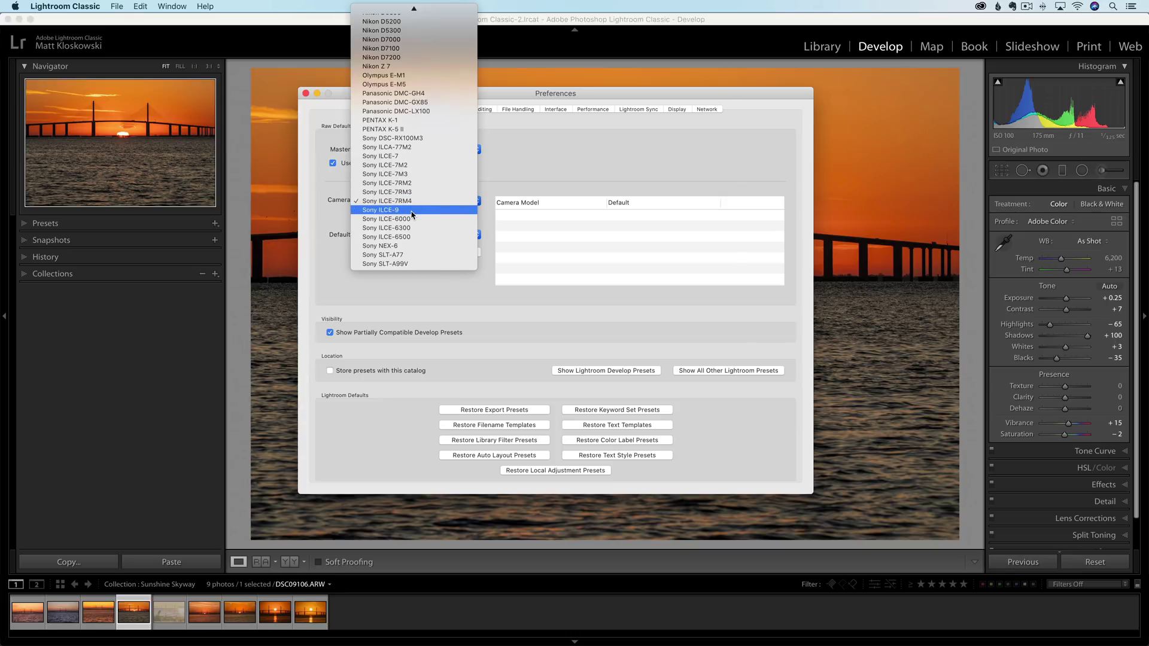
pyautogui.click(590, 150)
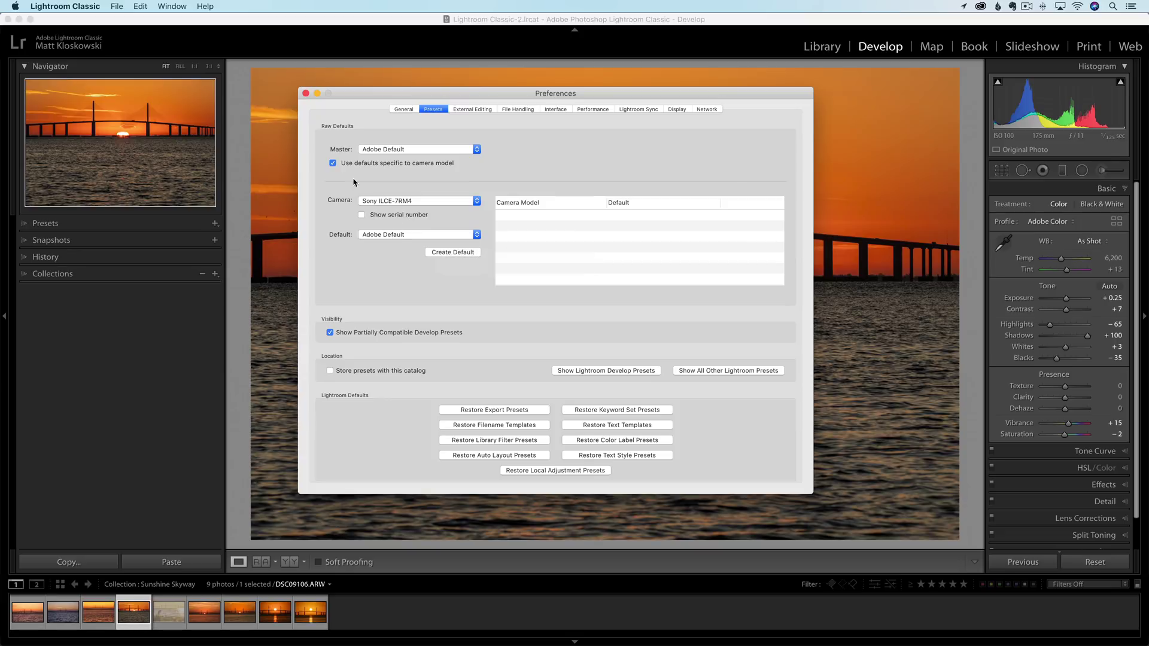
pyautogui.click(338, 164)
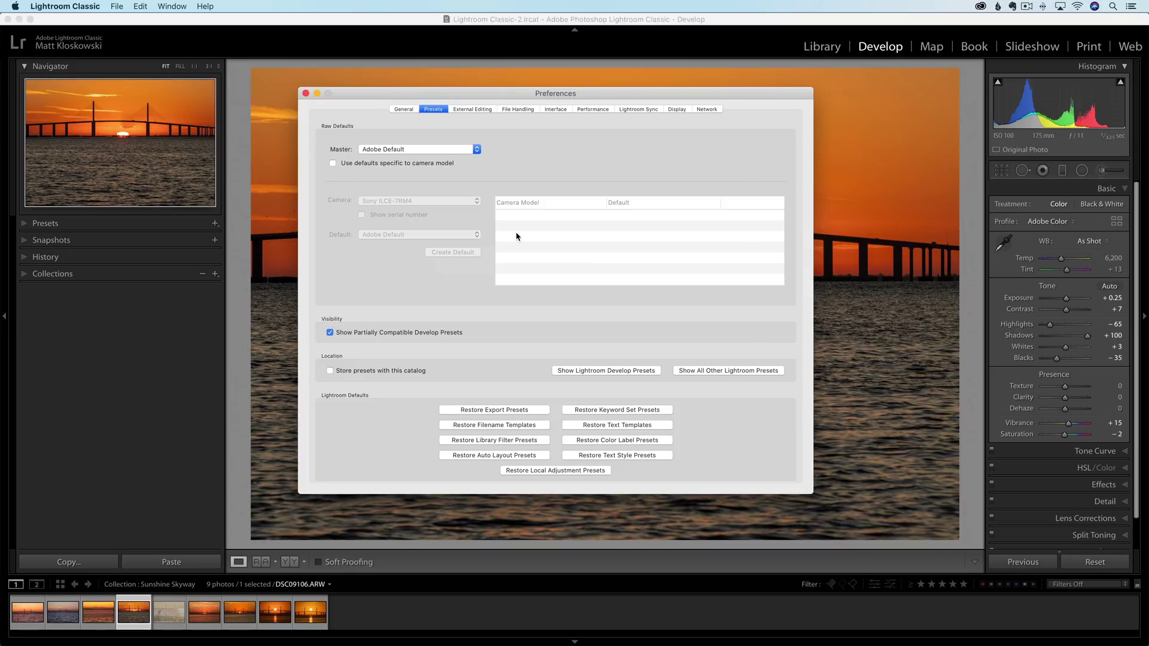
# Close Preferences and check the Sync with Lightroom status showing 8.47 GB of 1 TB used.
pyautogui.click(306, 94)
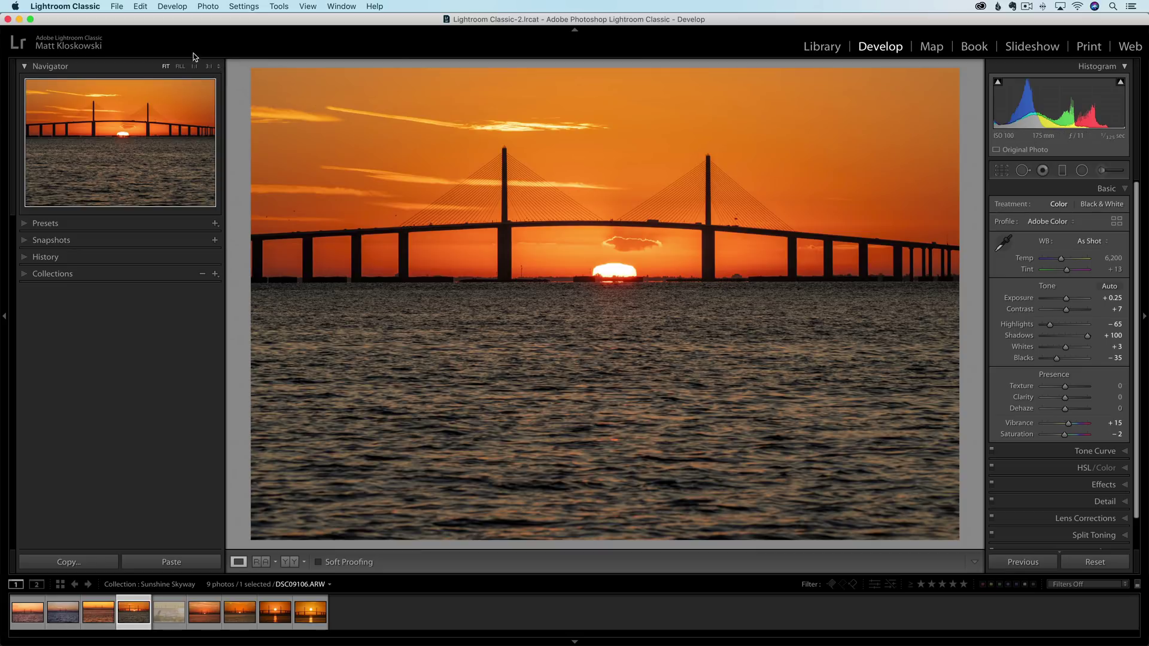
pyautogui.click(97, 45)
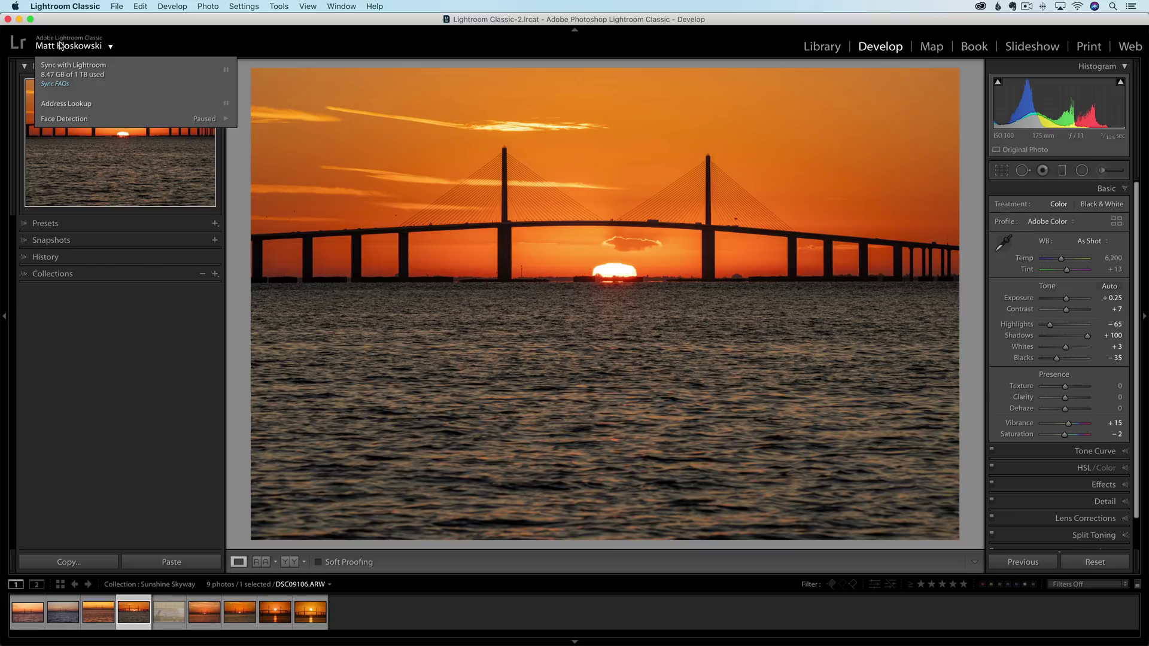
pyautogui.moveTo(80, 82)
pyautogui.press('super+Tab')
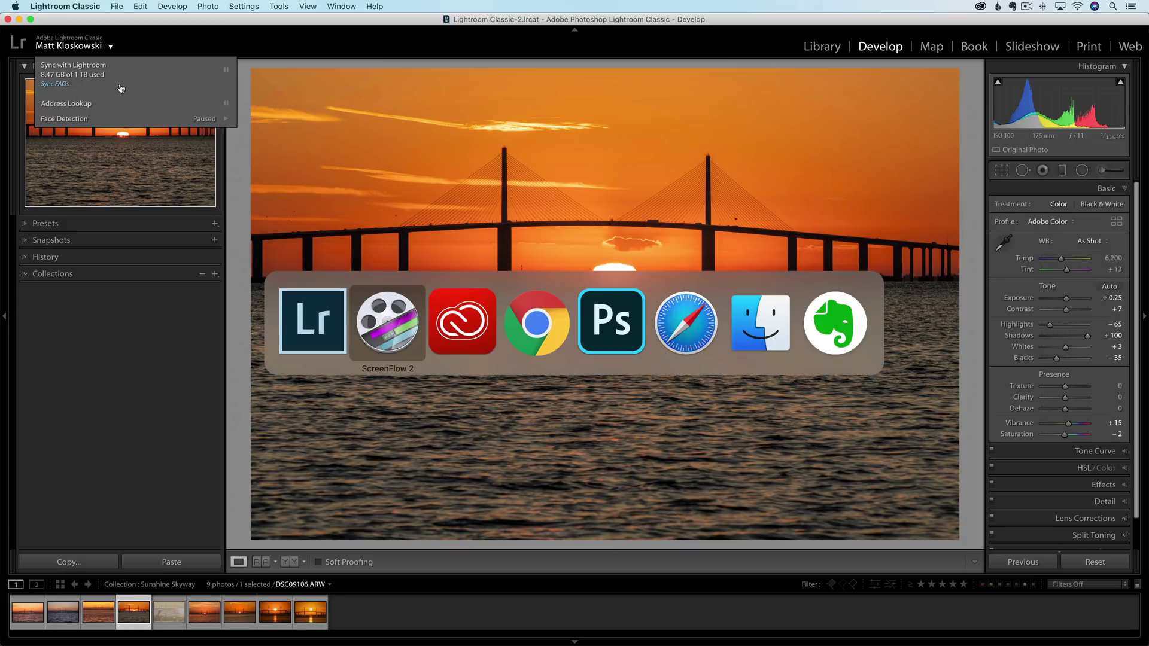
# Read down Chrome's Lightroom Classic sync FAQ to the unwanted mobile images and disk space answers.
pyautogui.click(513, 318)
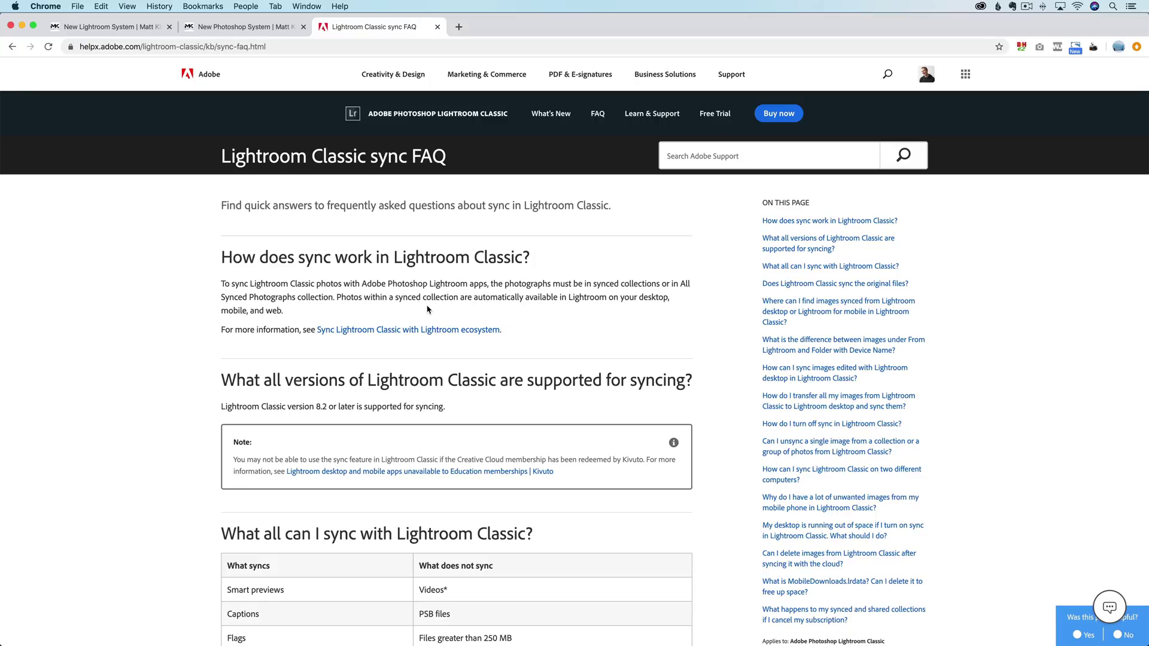
pyautogui.scroll(-15, 428, 310)
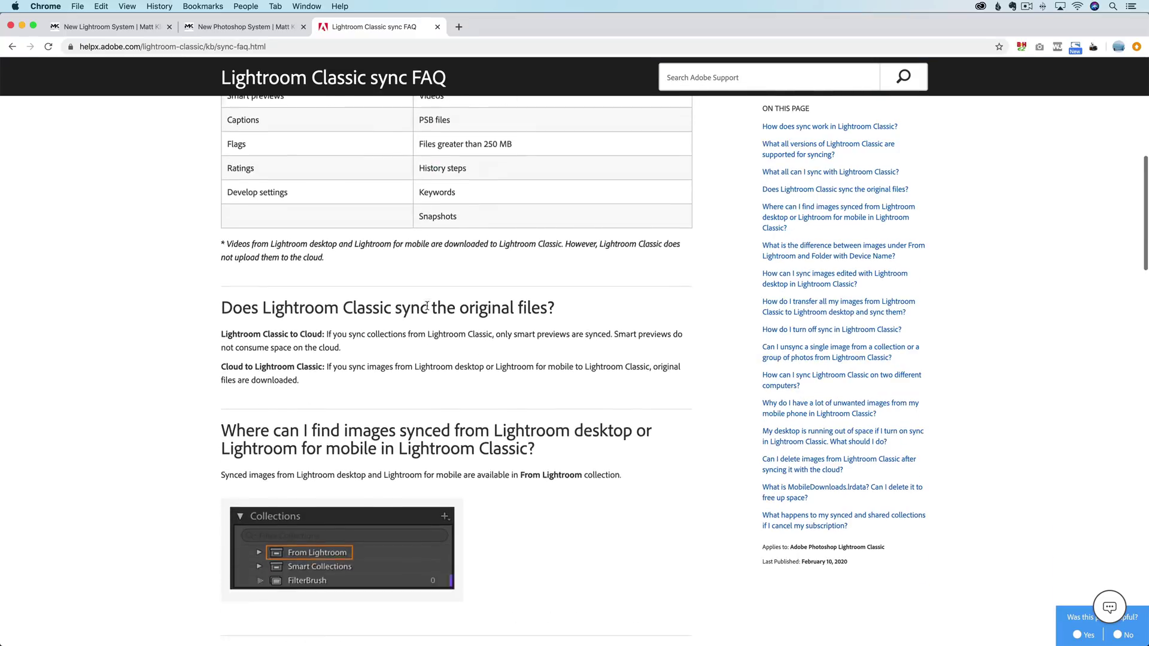
pyautogui.scroll(-9, 427, 309)
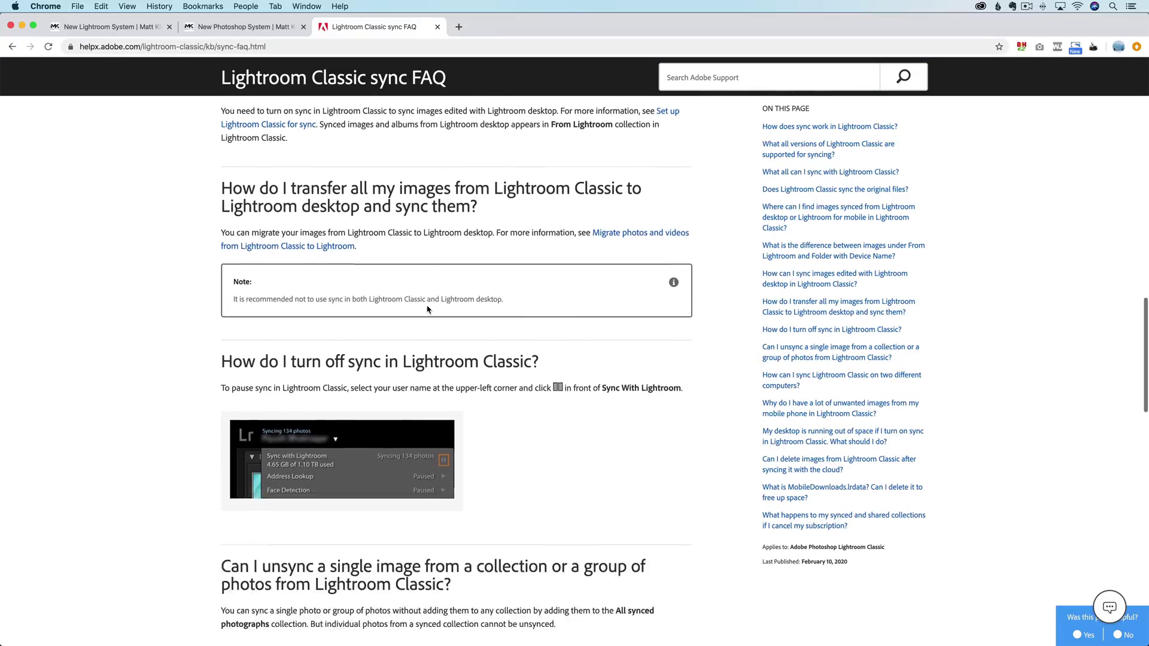
pyautogui.scroll(-2, 426, 306)
pyautogui.scroll(-8, 427, 308)
pyautogui.scroll(-2, 427, 309)
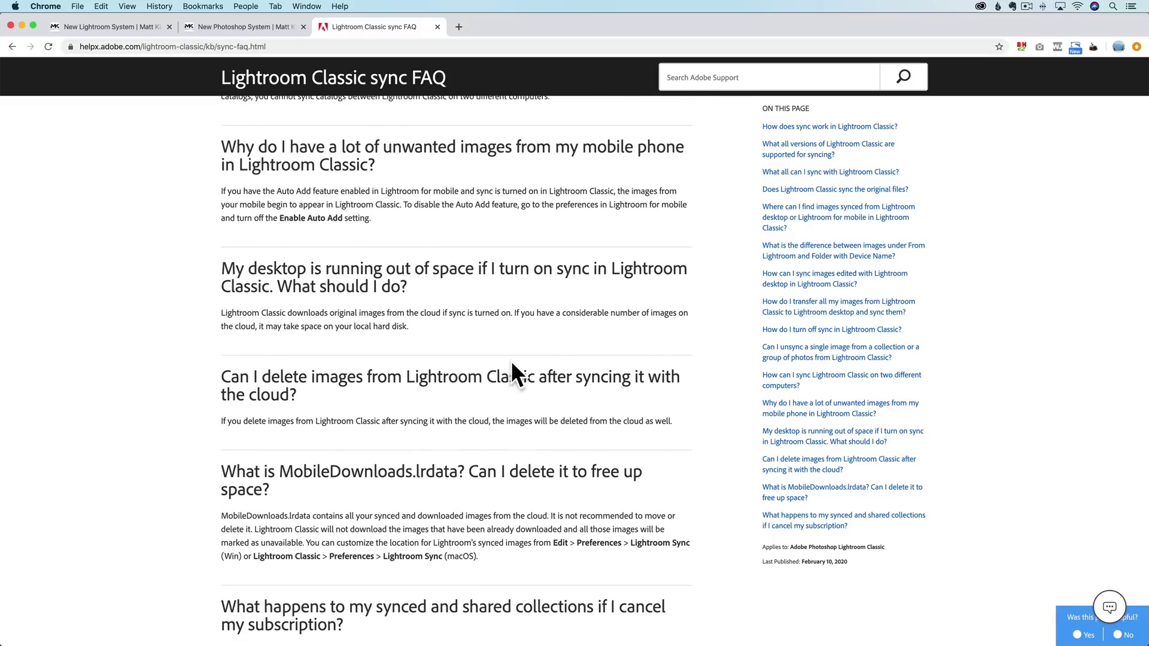
# Briefly switch to Lightroom Classic, then return to Chrome from the Dock.
pyautogui.press('super+Tab')
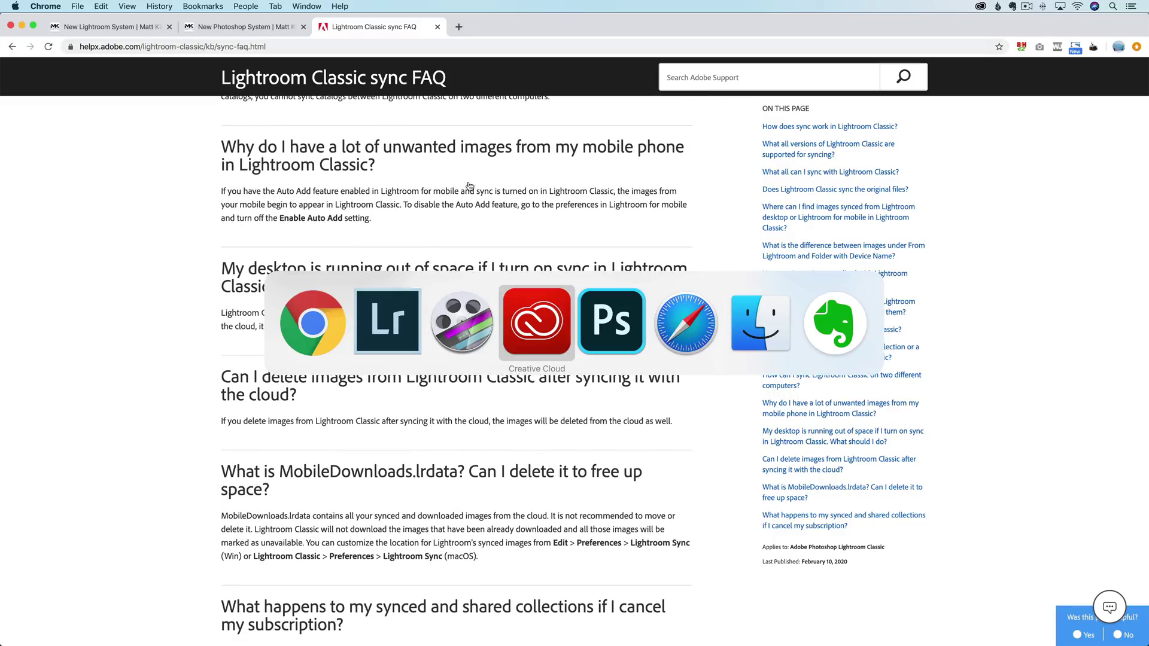
pyautogui.click(374, 316)
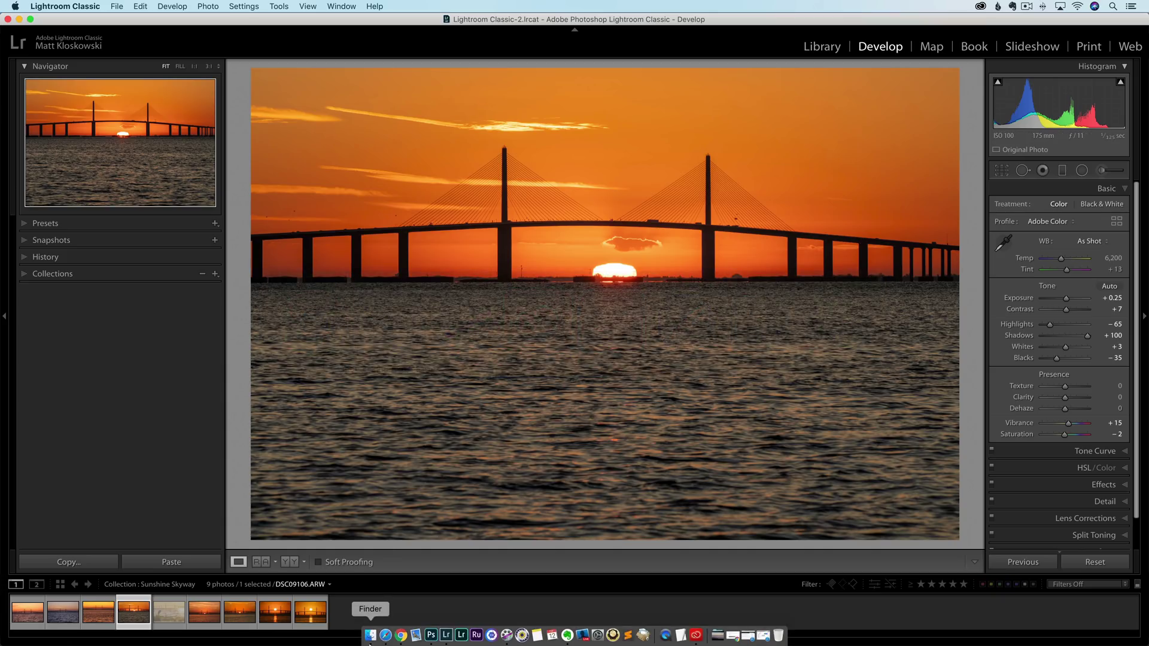
pyautogui.click(402, 637)
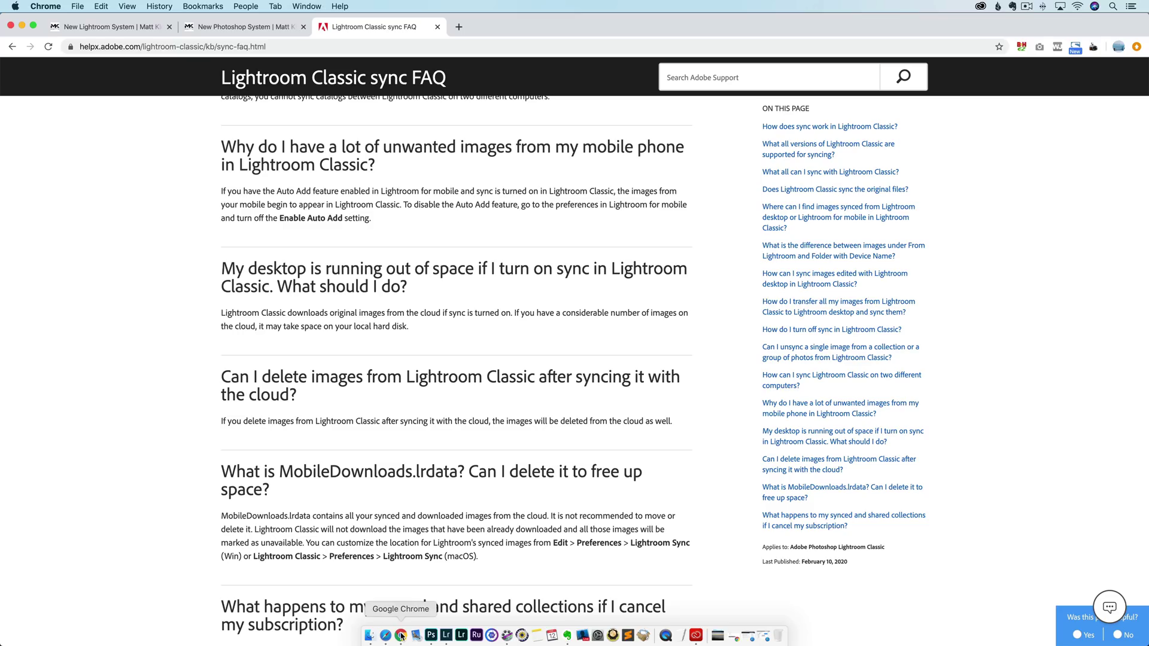
# Show the 'New Lightroom System' tab with mattk.com's Lightroom System course page.
pyautogui.click(94, 29)
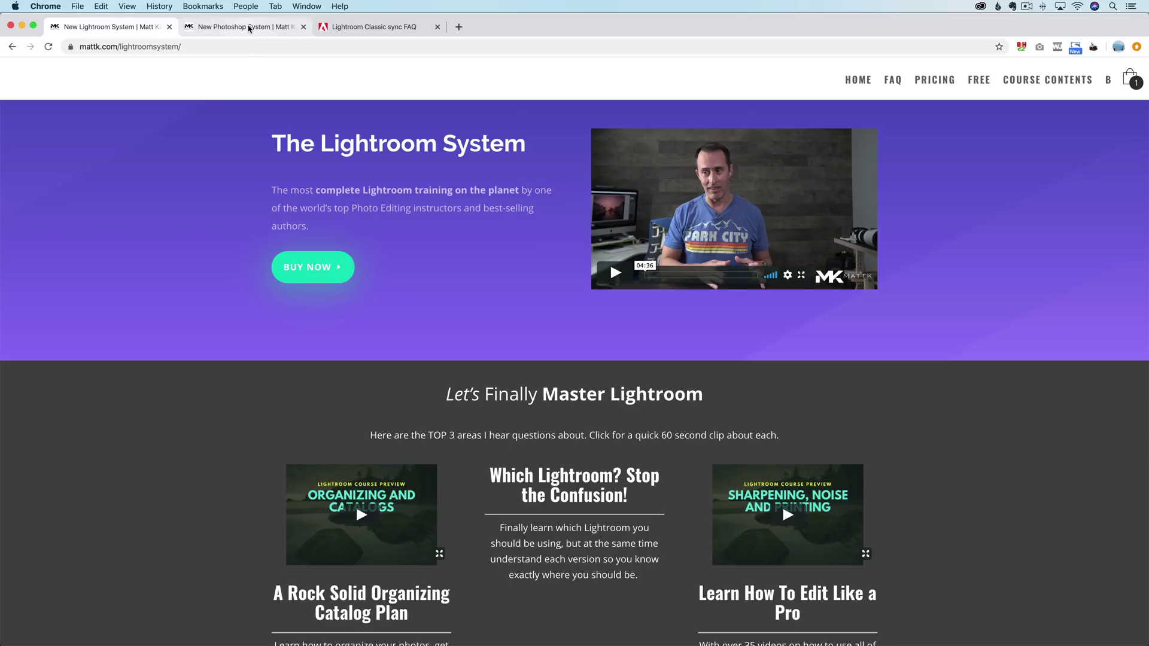
# View the 'New Photoshop System' tab, then return to Lightroom Classic's bridge sunset in Develop.
pyautogui.click(249, 28)
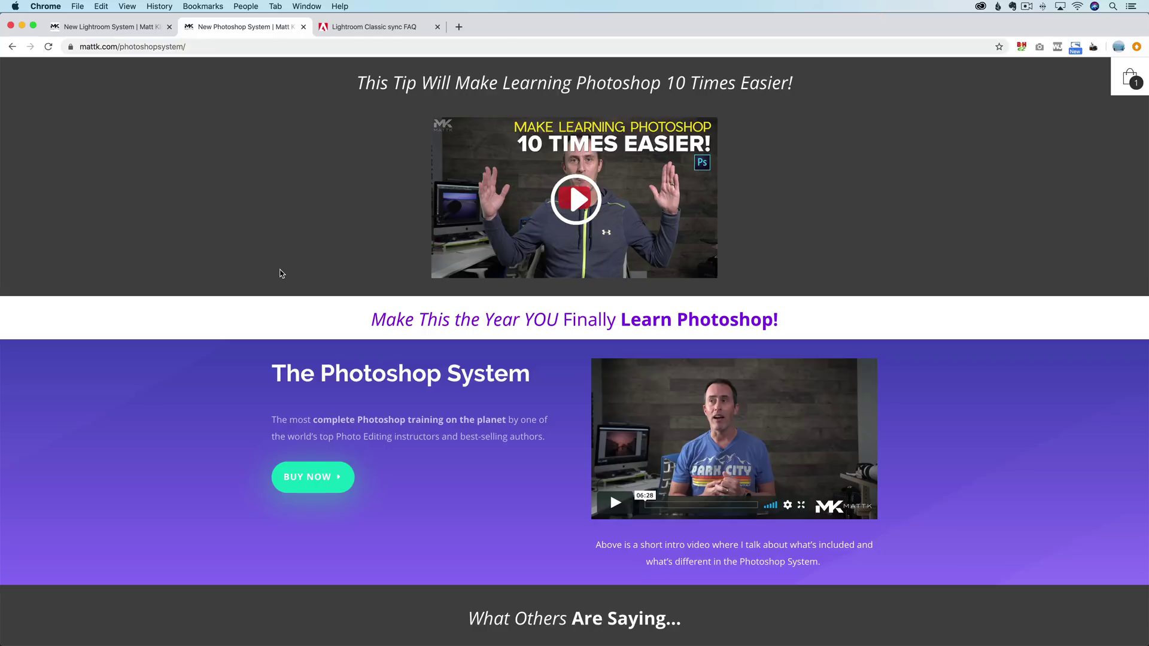
pyautogui.press('super+Tab')
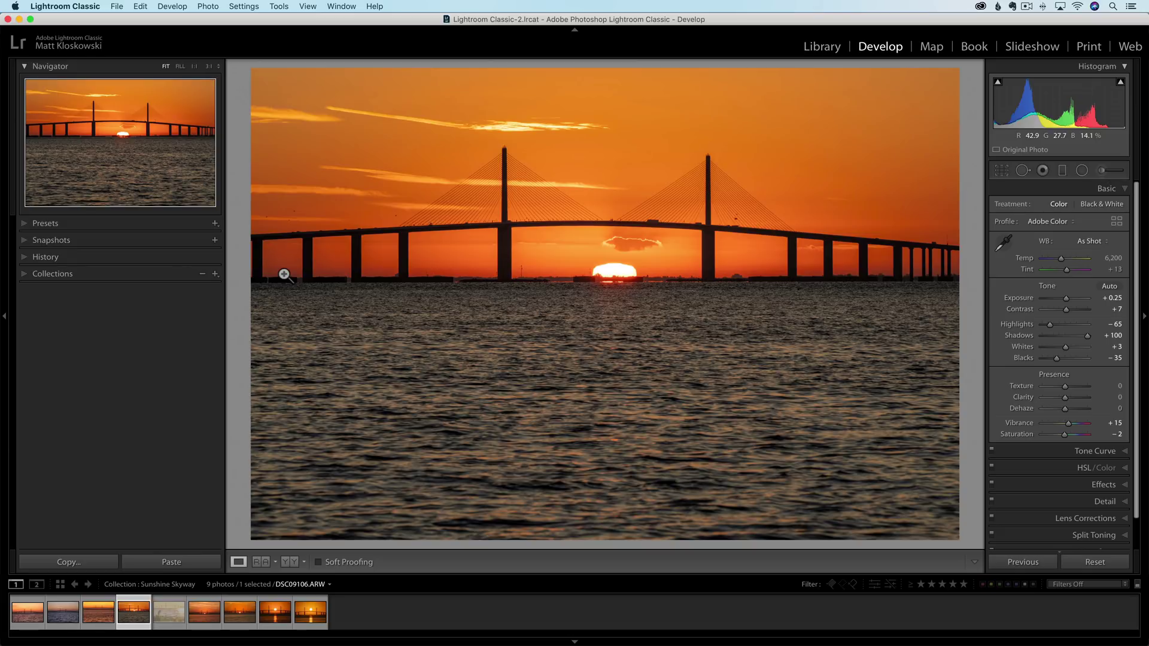
# Show the Photo Merge HDR/Panorama options in the Photo menu, then dismiss the menu.
pyautogui.click(210, 6)
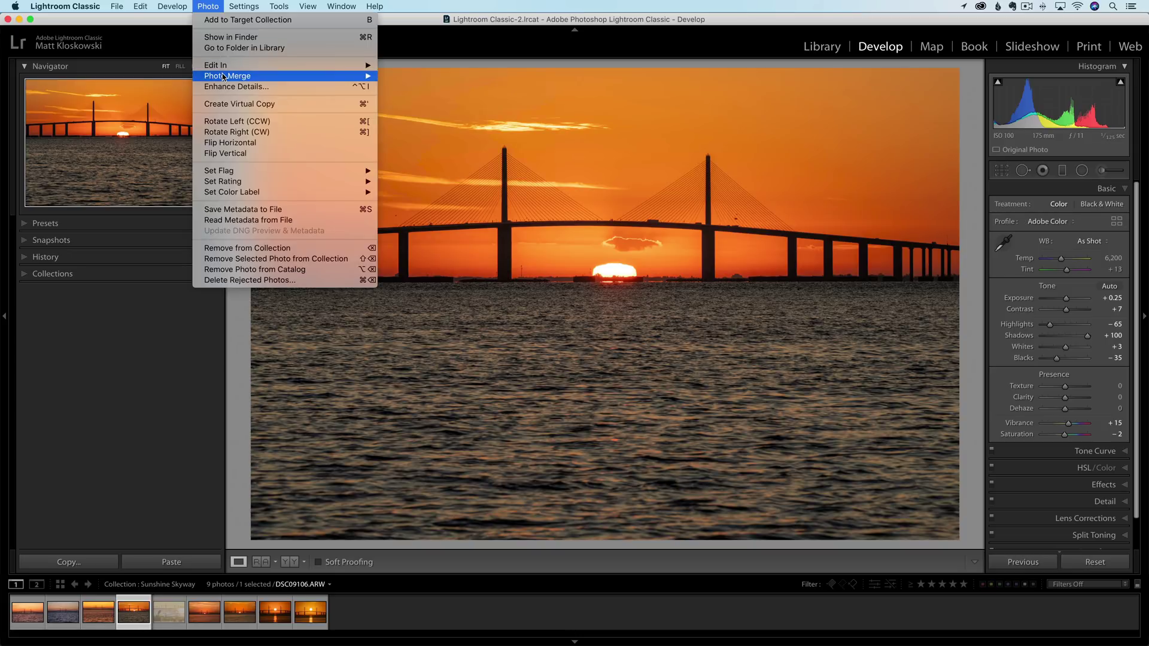
pyautogui.moveTo(225, 76)
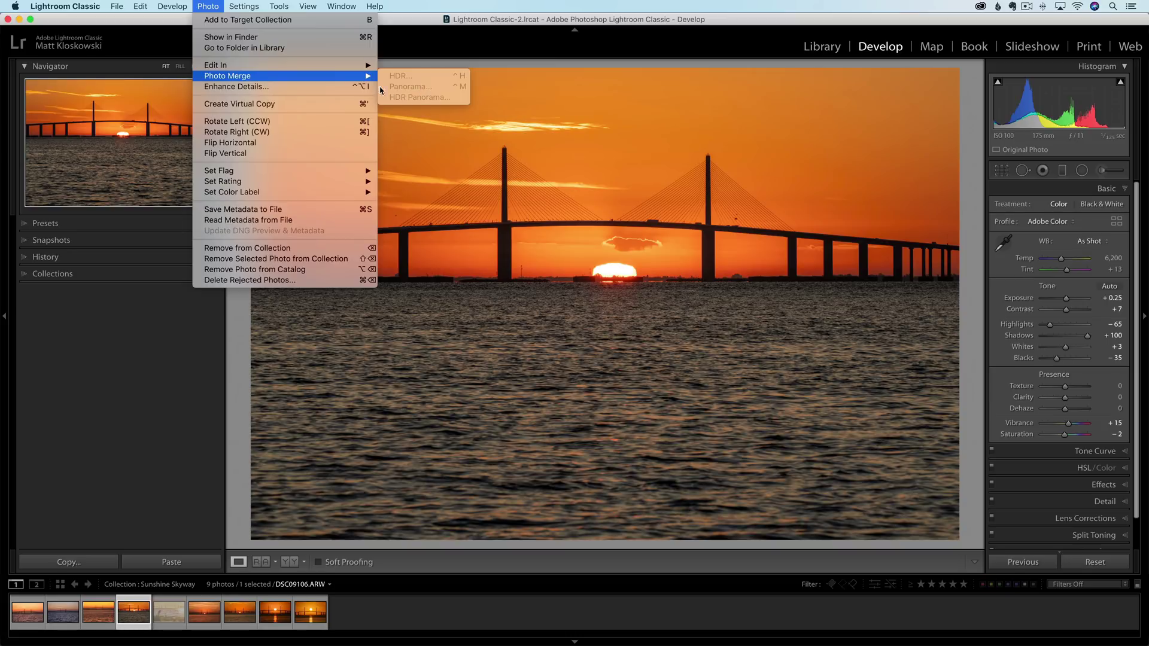
pyautogui.click(400, 27)
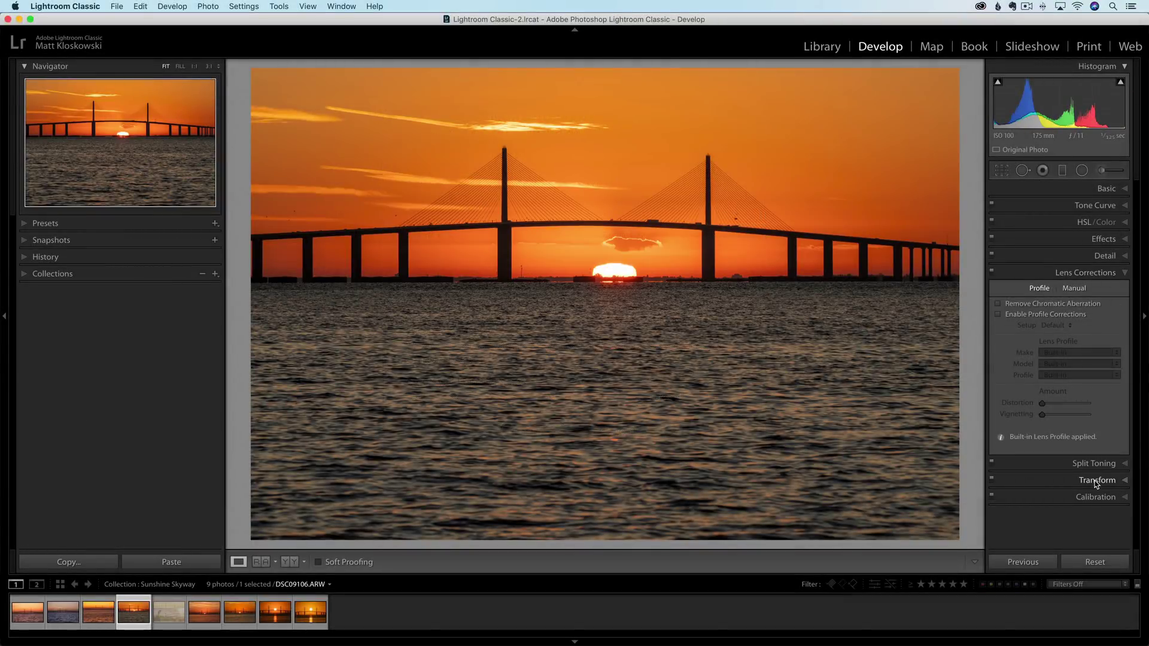
# Expand the Transform panel and show the Photo menu with Enhance Details.
pyautogui.click(1095, 481)
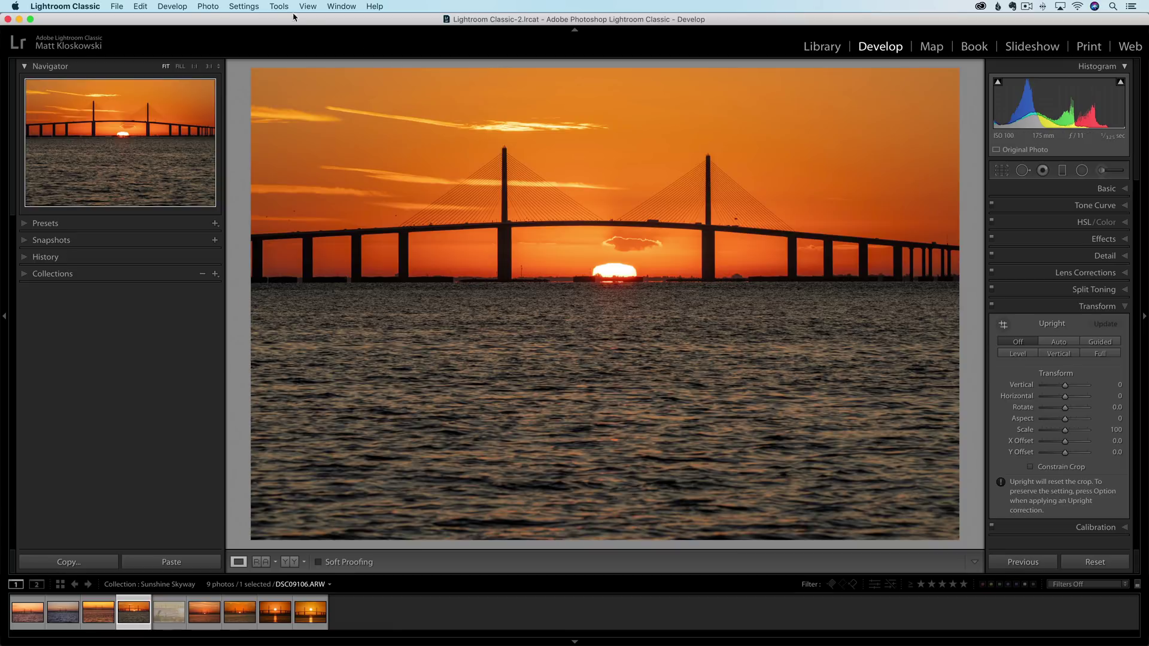
pyautogui.click(204, 7)
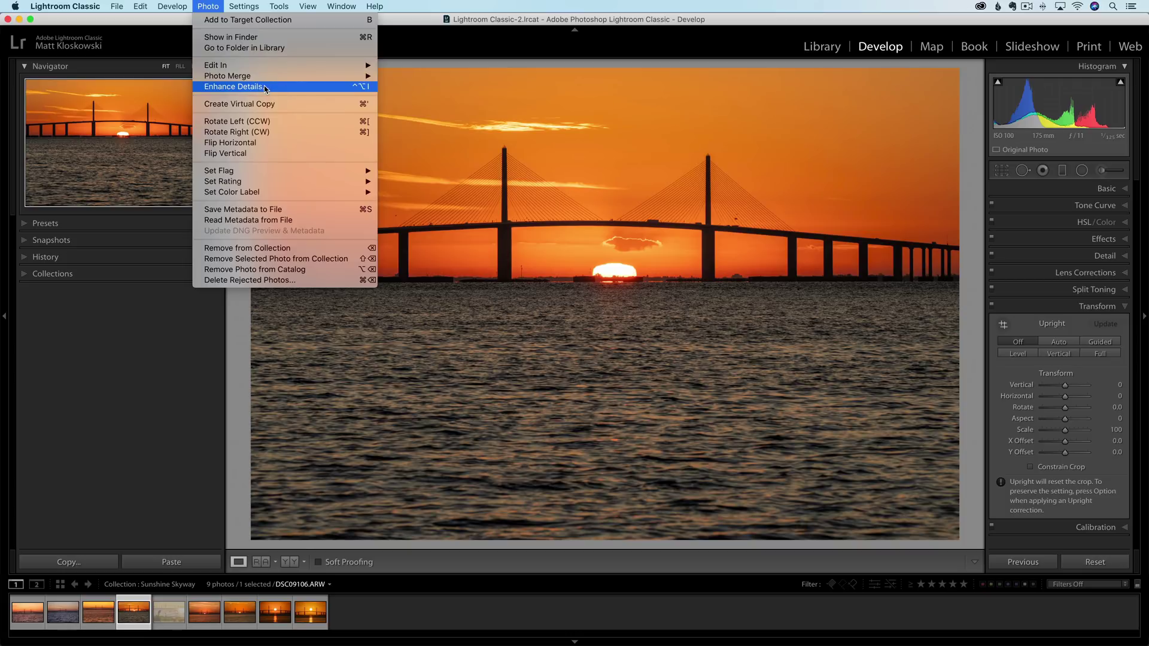
pyautogui.moveTo(72, 4)
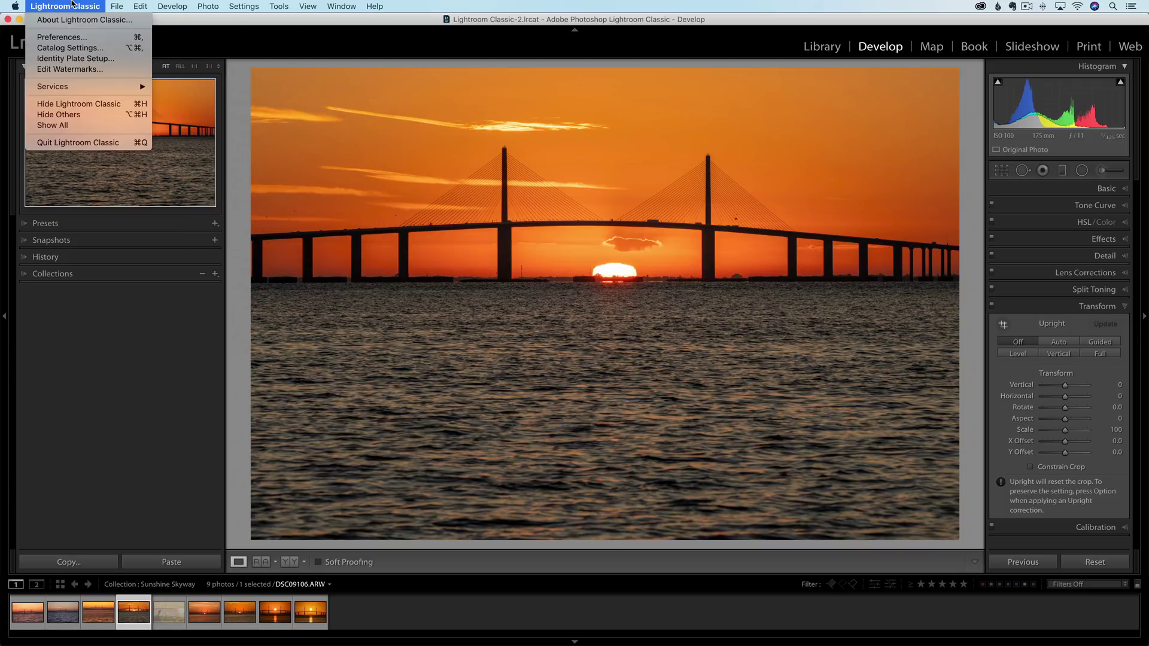
pyautogui.click(63, 37)
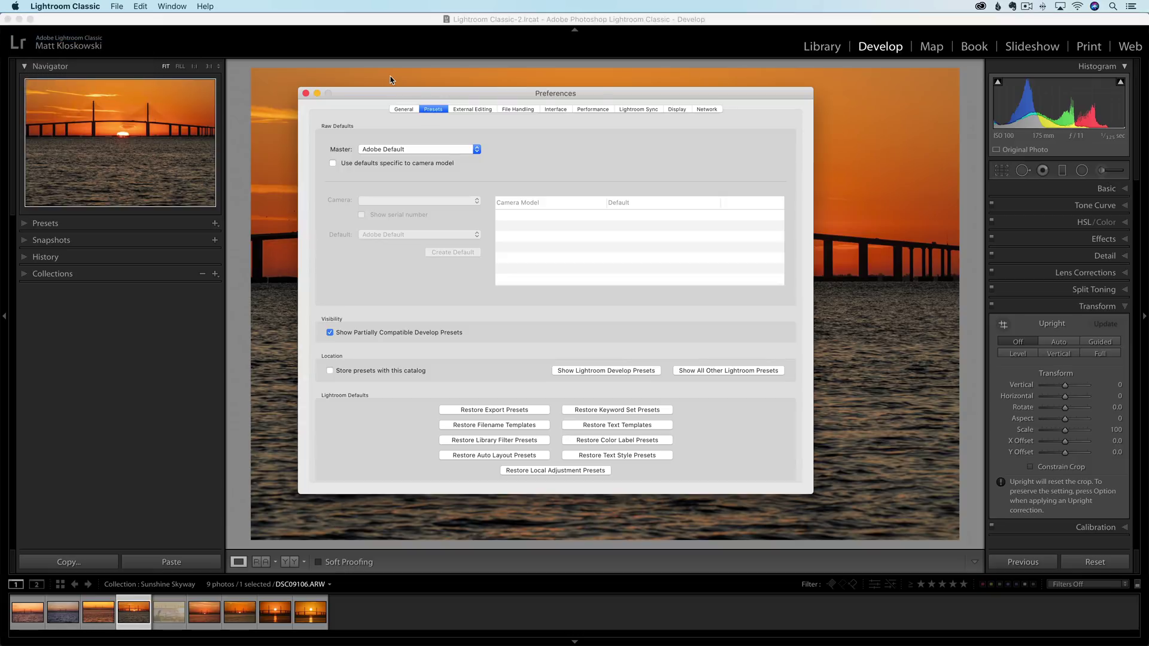
pyautogui.click(594, 109)
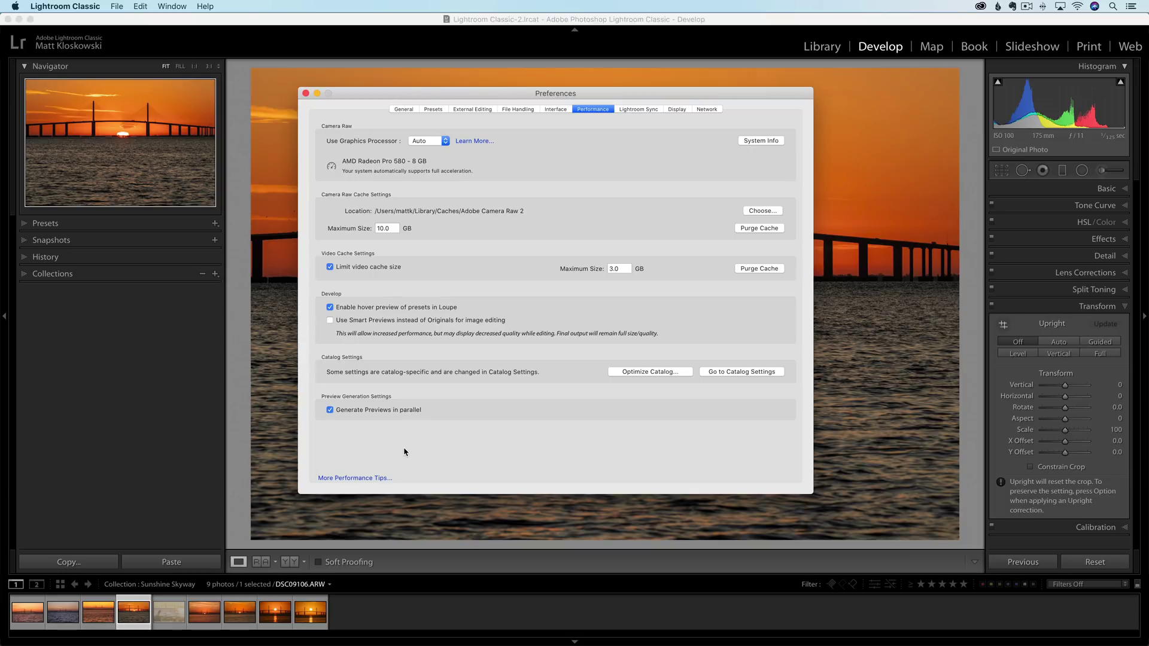
pyautogui.click(306, 94)
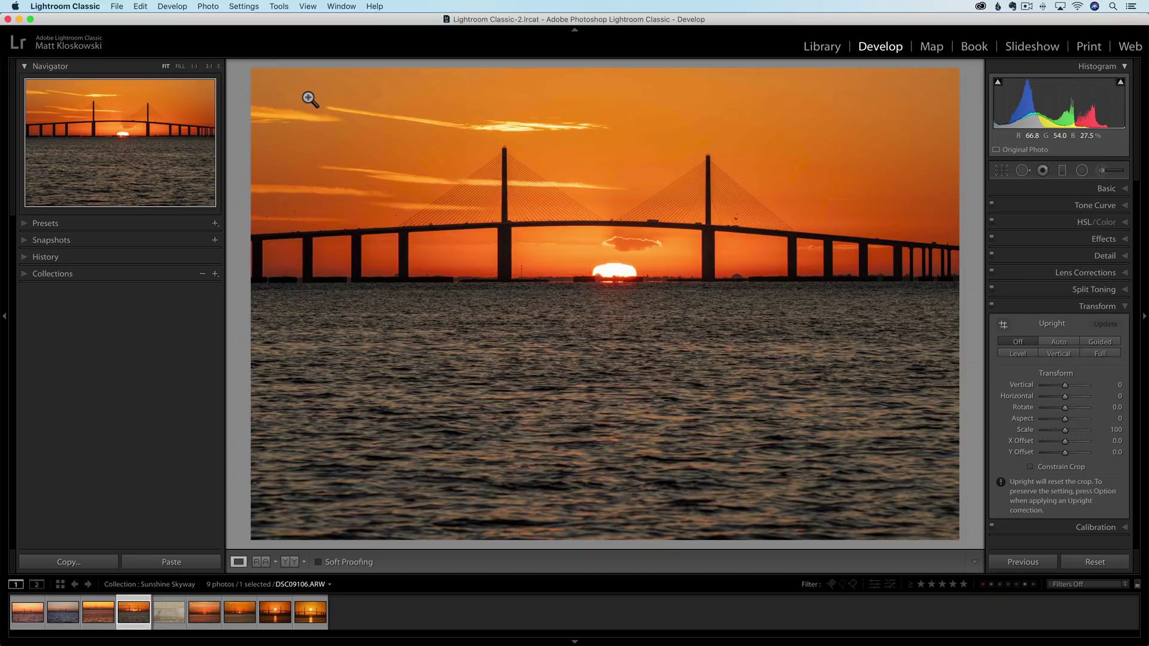
pyautogui.click(66, 6)
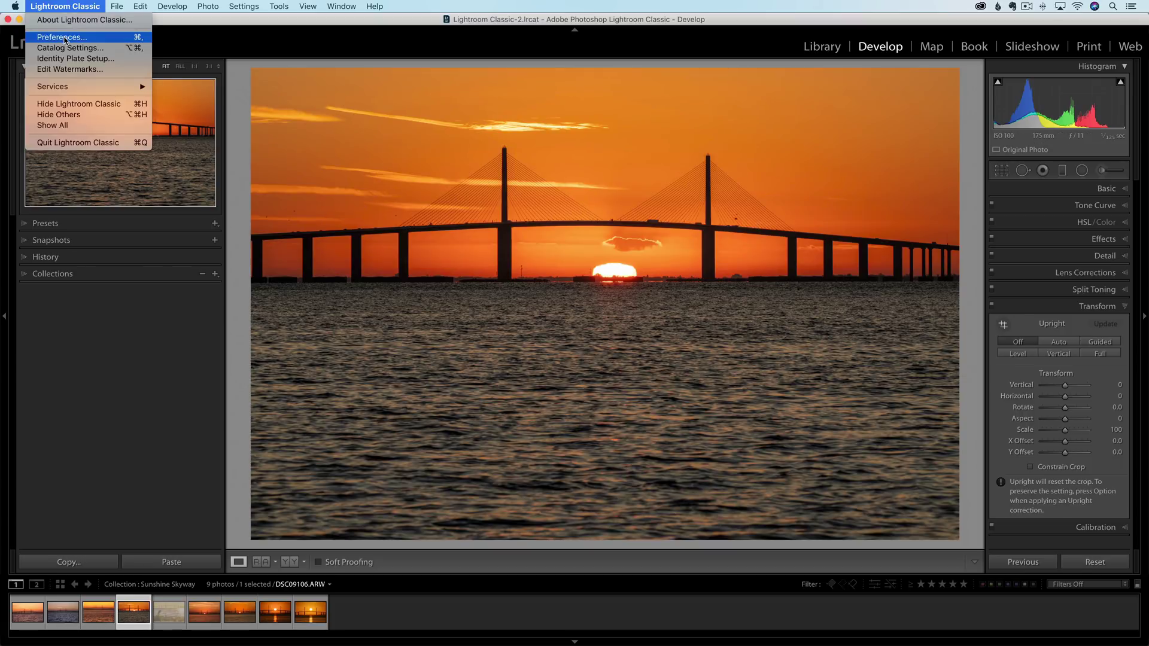
pyautogui.click(62, 37)
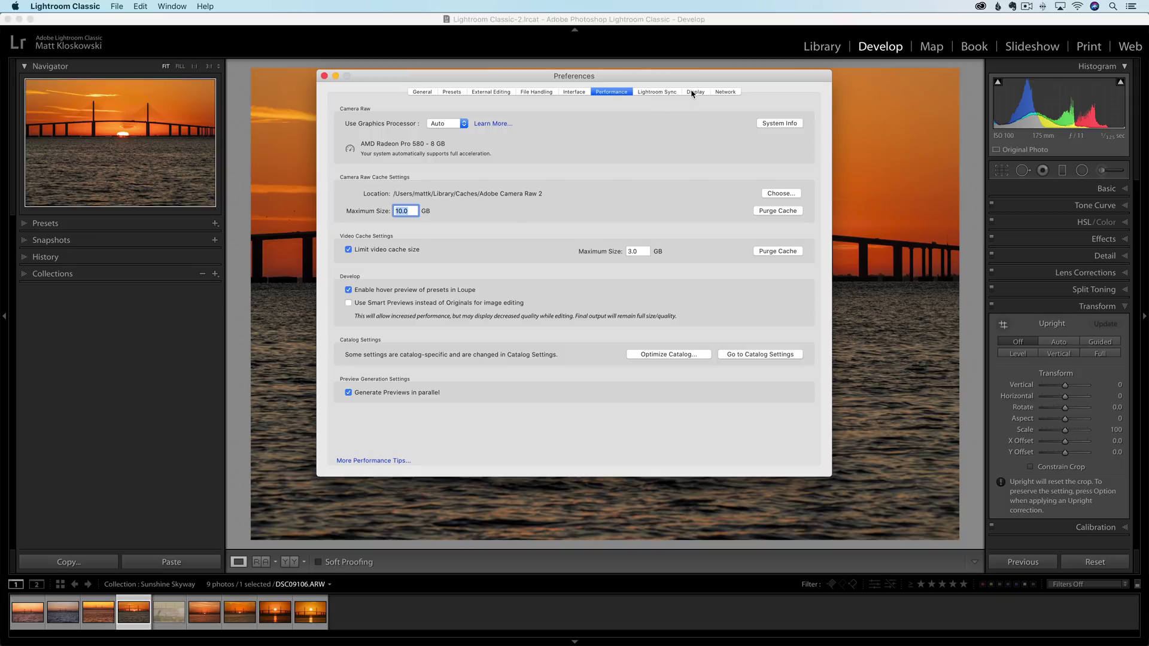
pyautogui.click(694, 92)
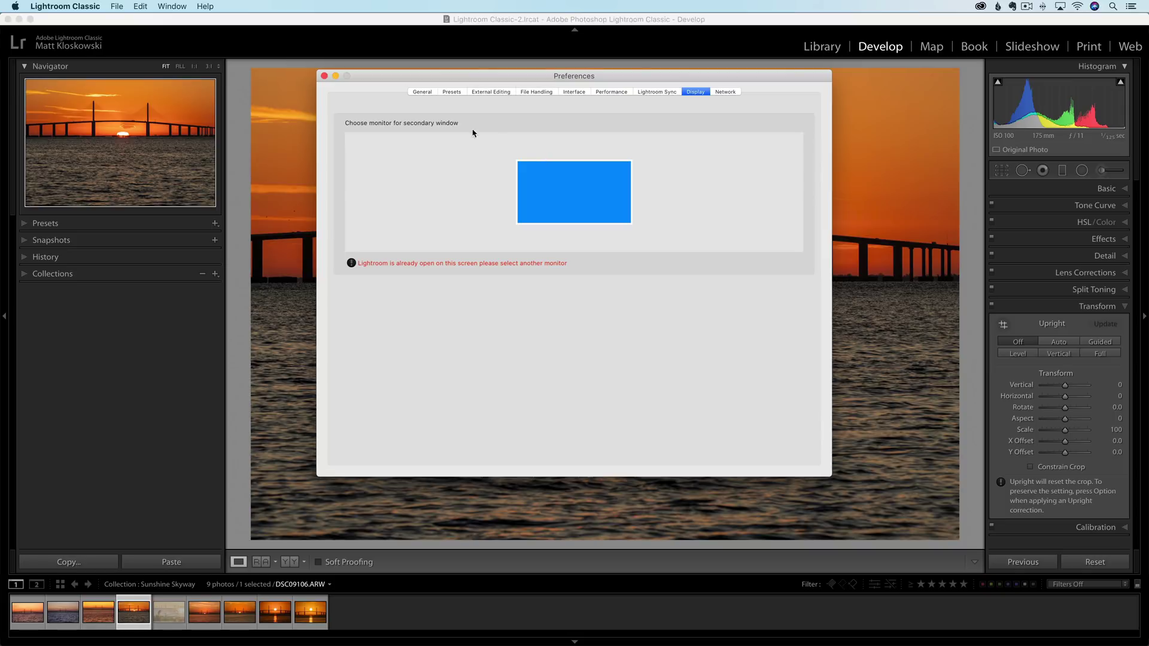
pyautogui.click(325, 77)
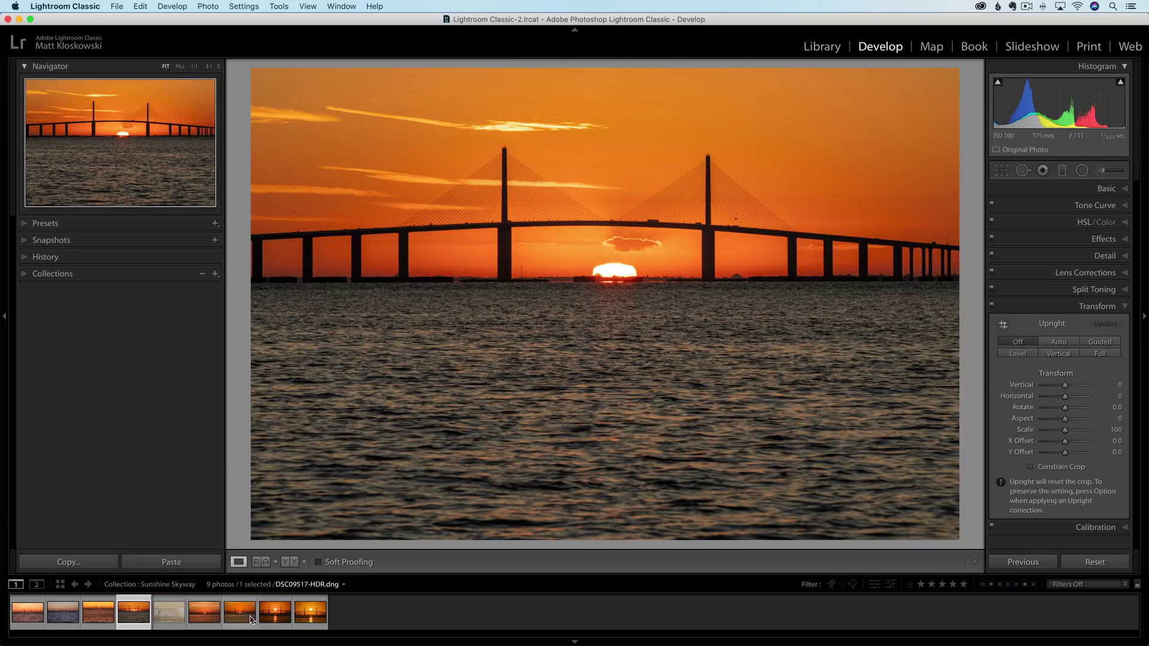
# Select five sunset photos, enable Auto Sync, and set their Exposure to +0.35.
pyautogui.keyDown('shift'); pyautogui.click(275, 613); pyautogui.keyUp('shift')
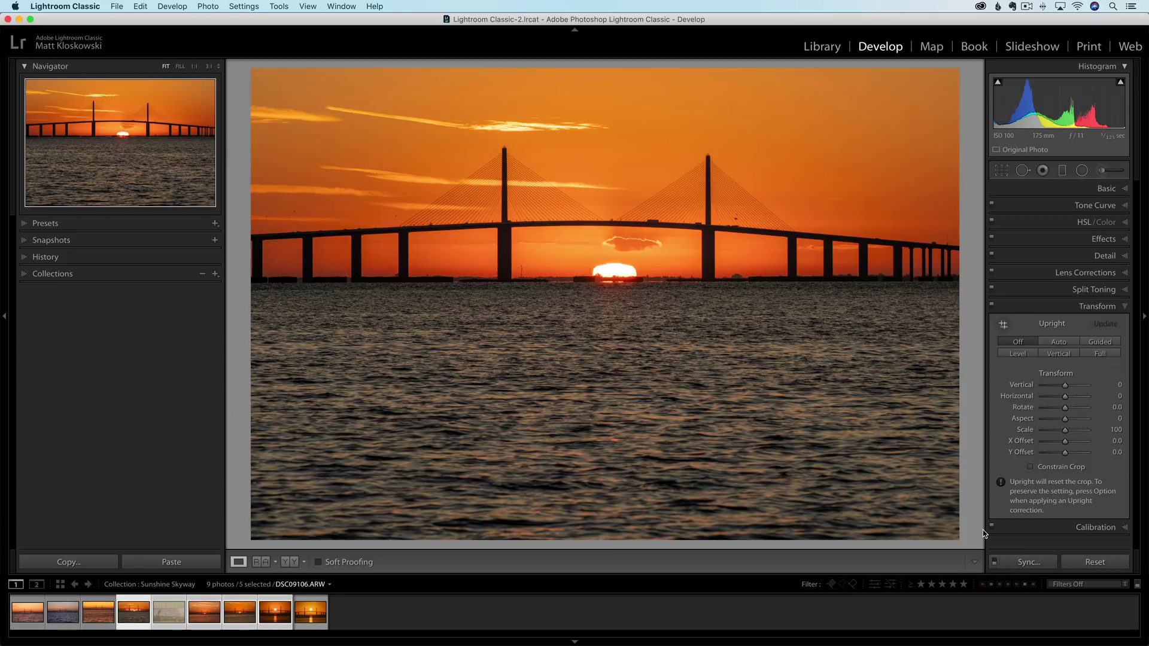
pyautogui.click(994, 563)
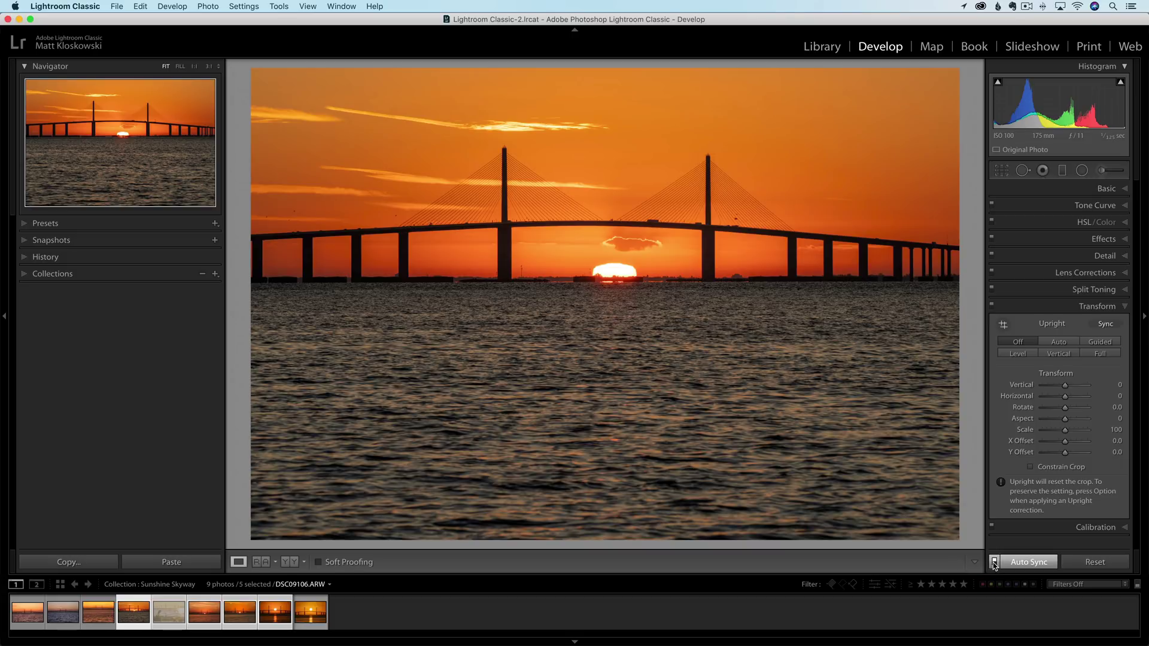
pyautogui.click(1121, 190)
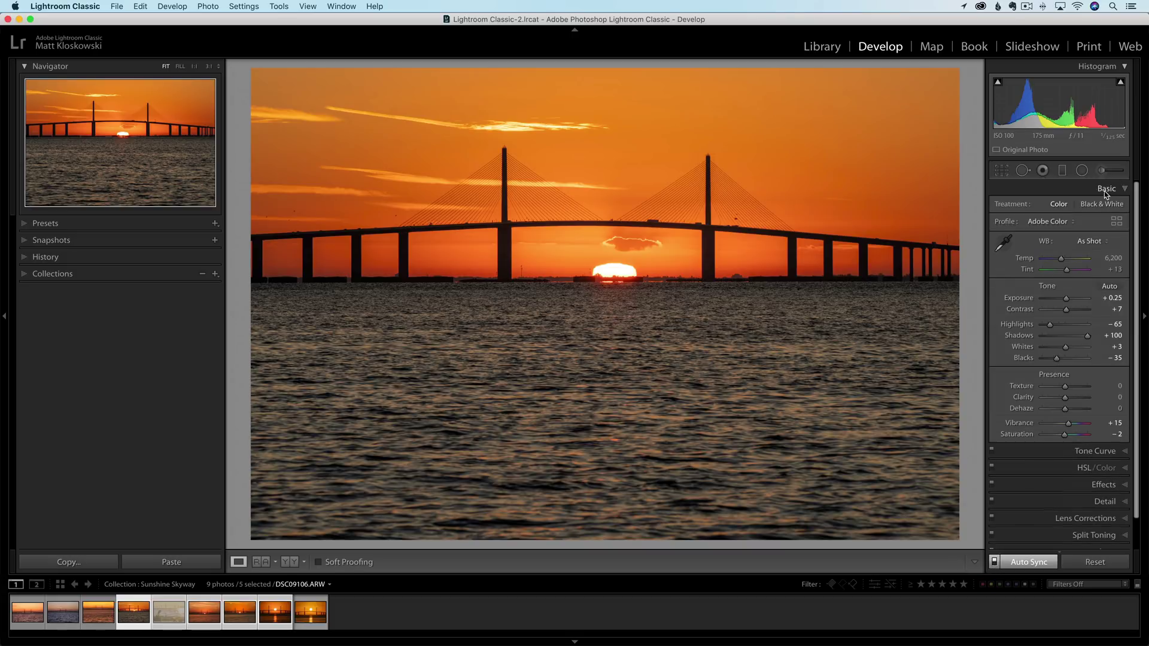
pyautogui.moveTo(1064, 298); pyautogui.dragTo(1048, 299)
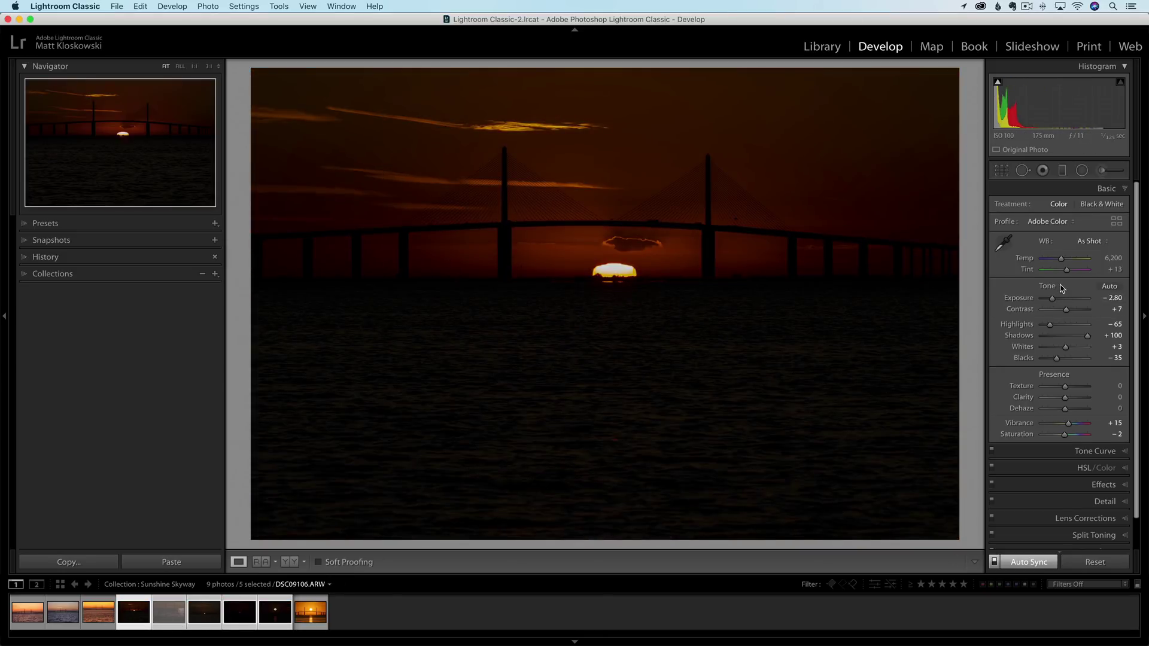
pyautogui.click(1075, 299)
pyautogui.moveTo(1076, 299); pyautogui.dragTo(1065, 299)
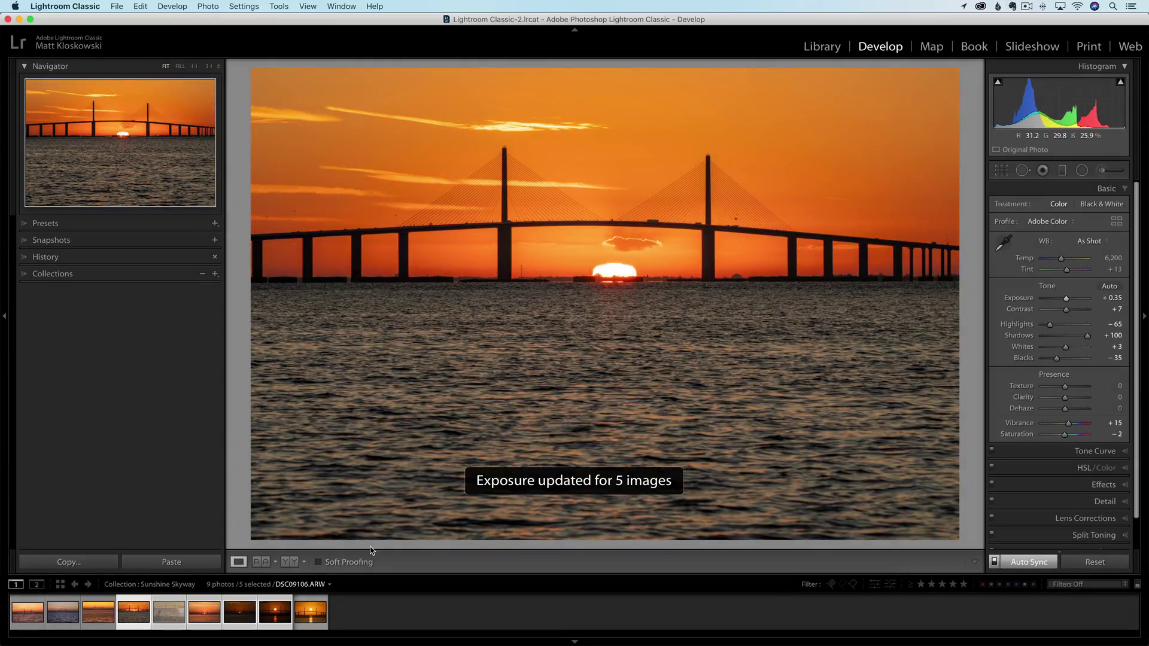